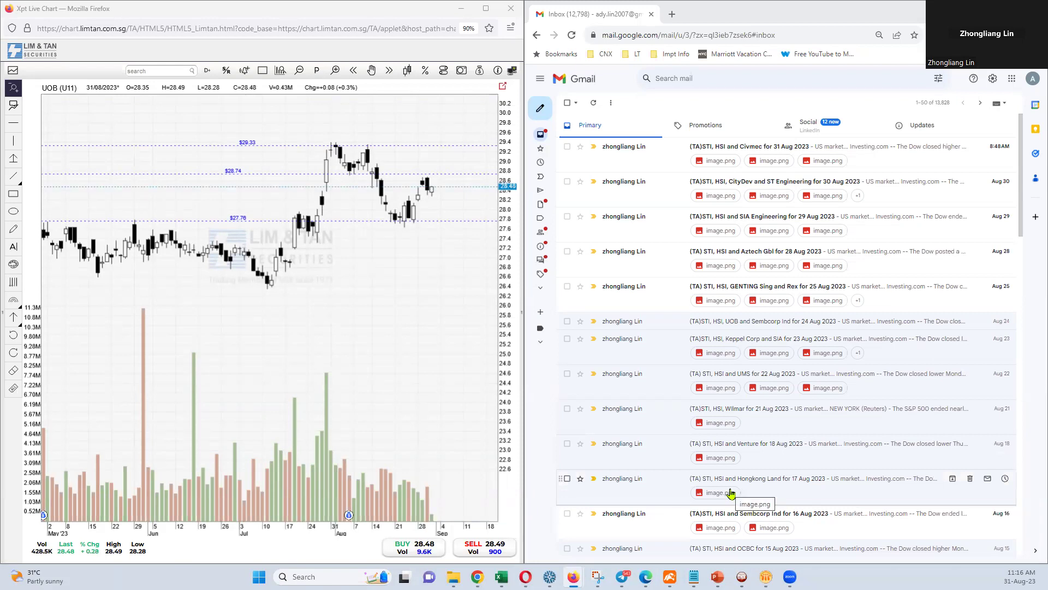
- Load the HongkongLand USD (H78) chart by searching 'hong'
click(177, 68)
text(hong)
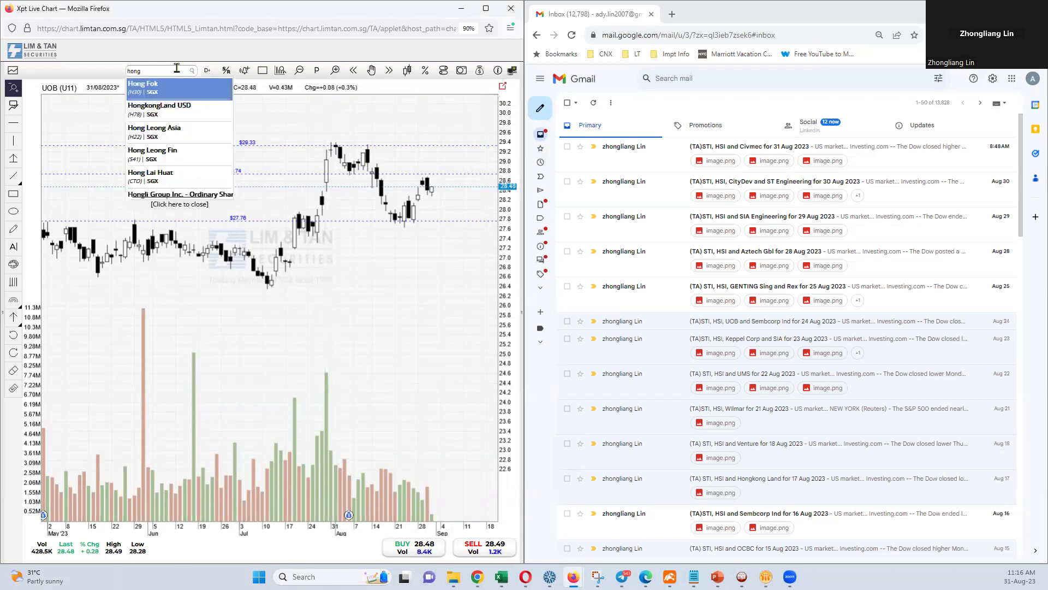
click(194, 108)
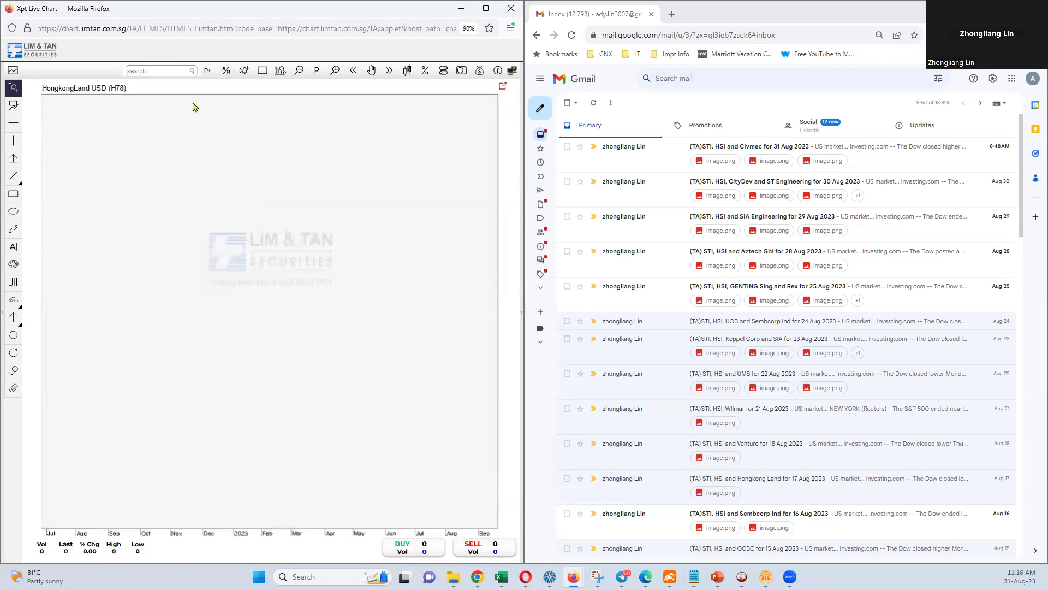
- Enlarge the price pane, zoom to July–September, and select the $3.81 target box
drag(304, 290, 285, 304)
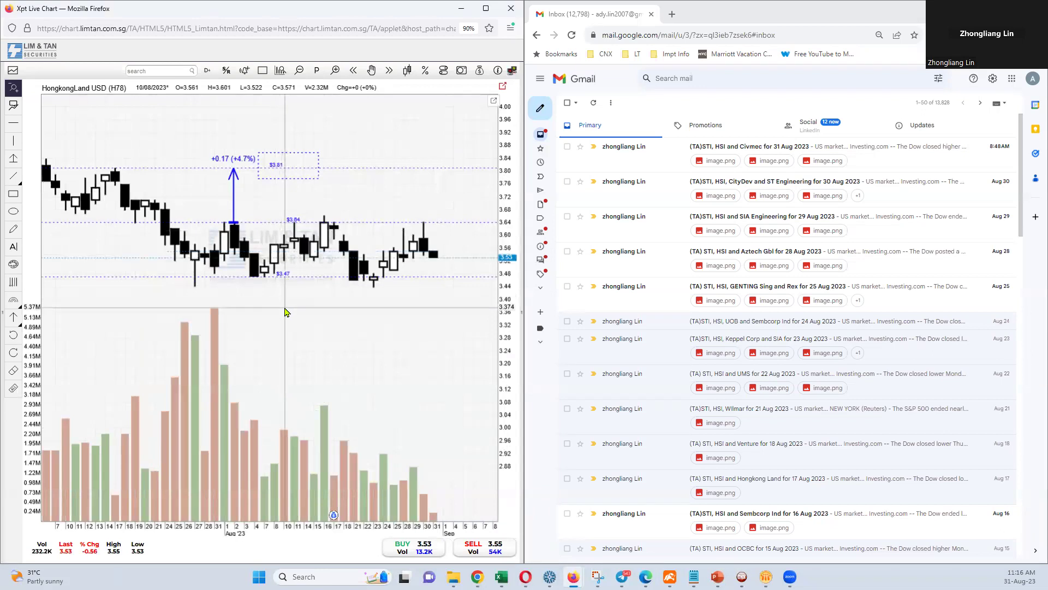
scroll(285, 309, down, 3)
drag(515, 357, 513, 356)
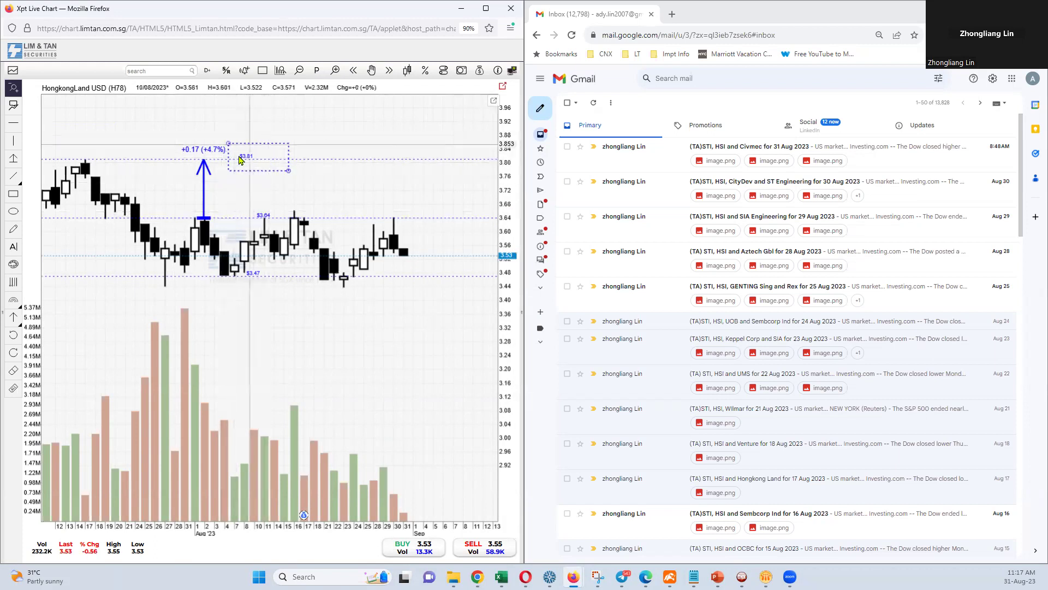
click(263, 172)
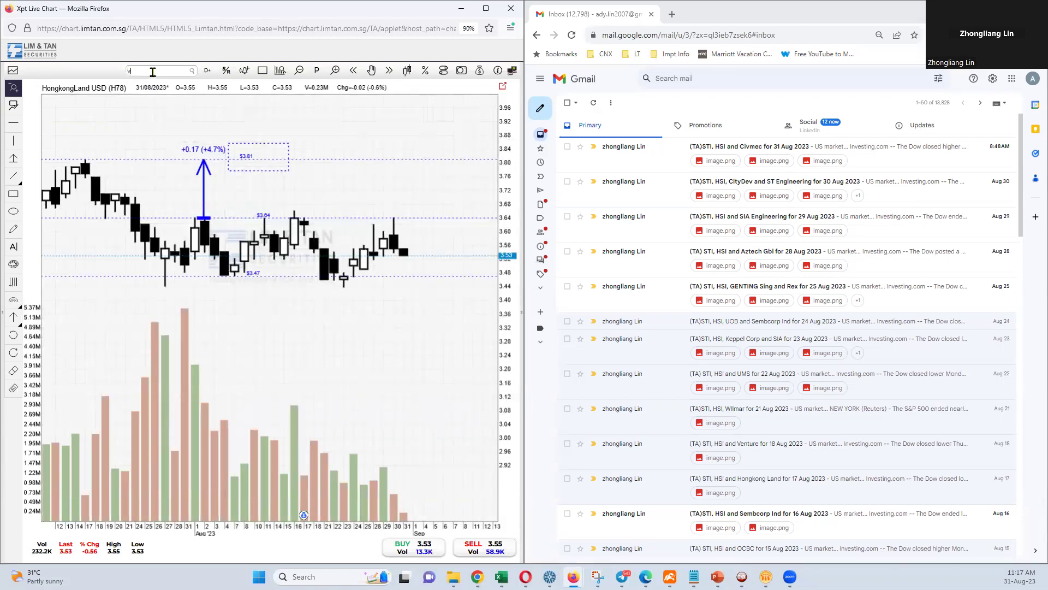
- Load Venture (V03), draw rising and falling arrows around the support line, and move it to $12.93
text(nture)
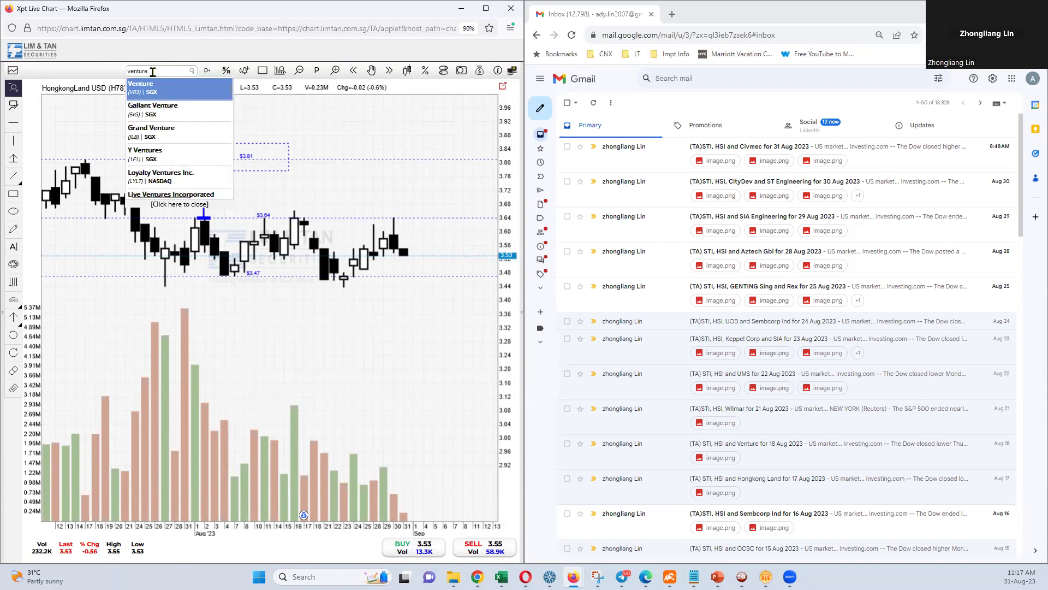
click(161, 86)
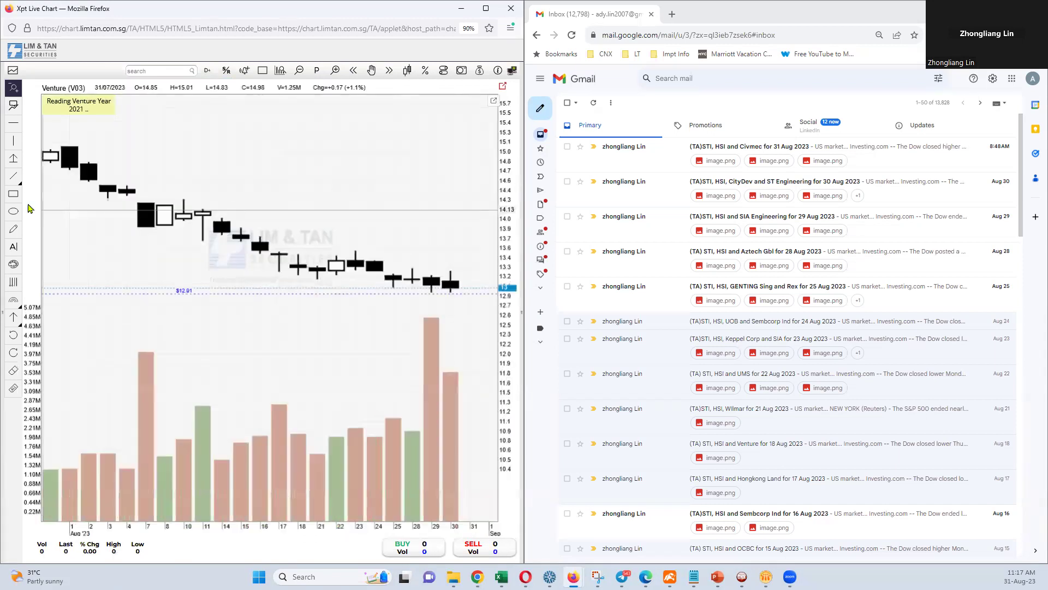
click(13, 176)
click(34, 277)
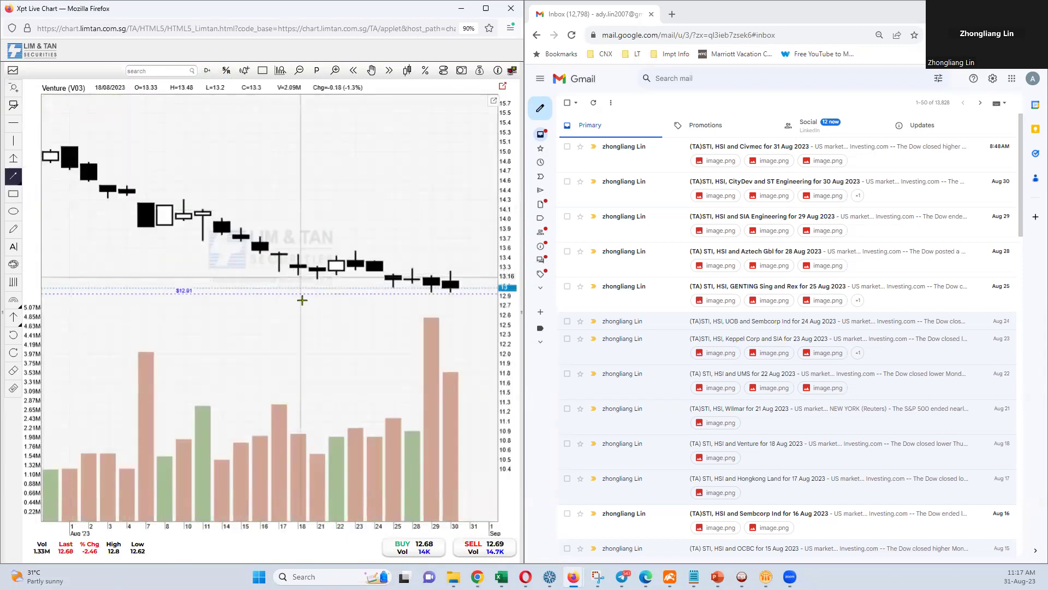
mouse_move(278, 325)
mouse_down()
mouse_move(315, 283)
mouse_move(383, 266)
mouse_up()
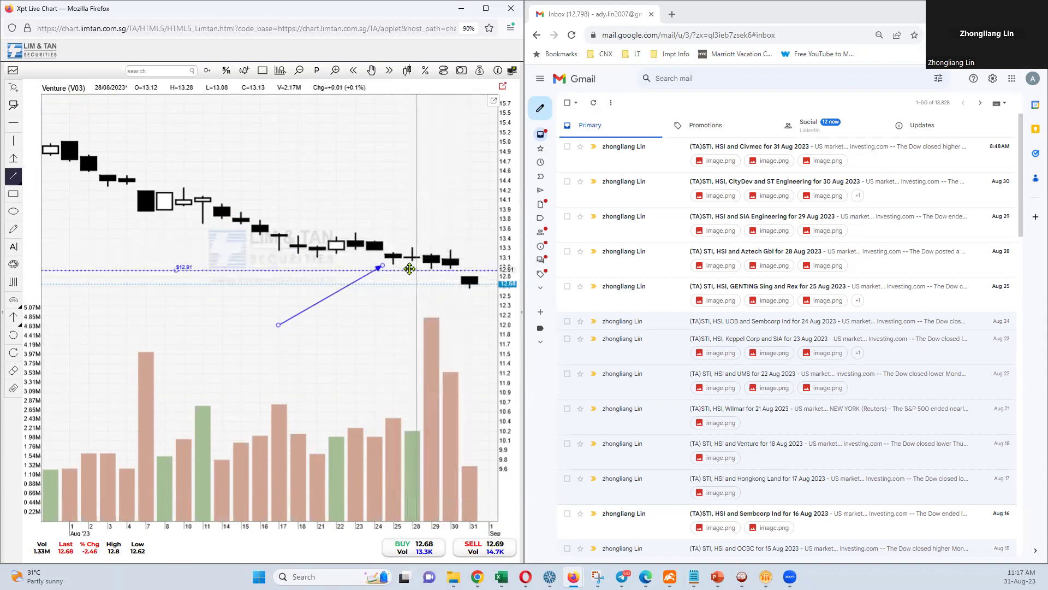
drag(409, 264, 453, 292)
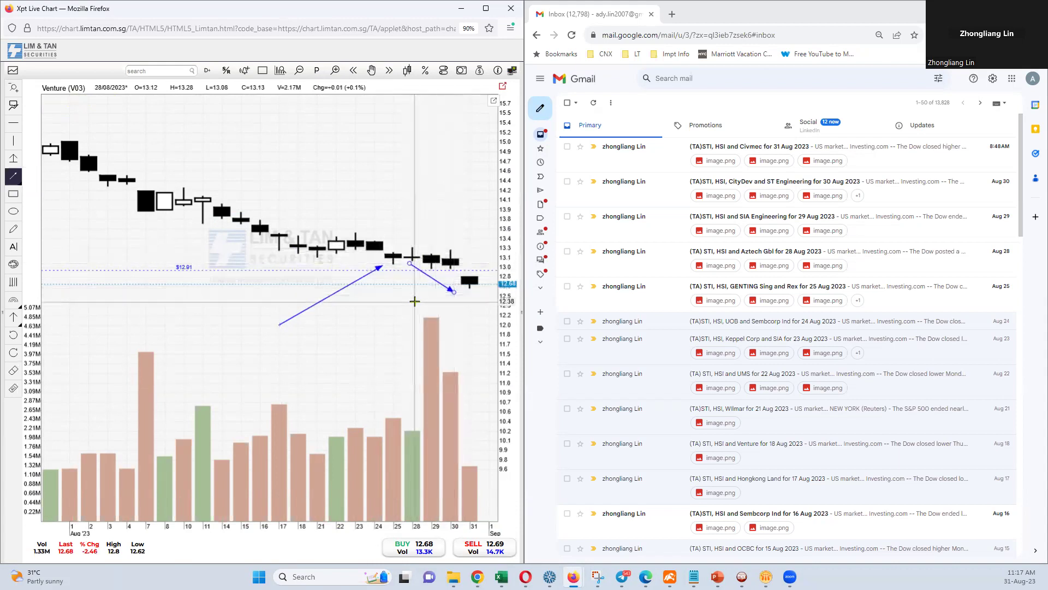
scroll(415, 301, down, 3)
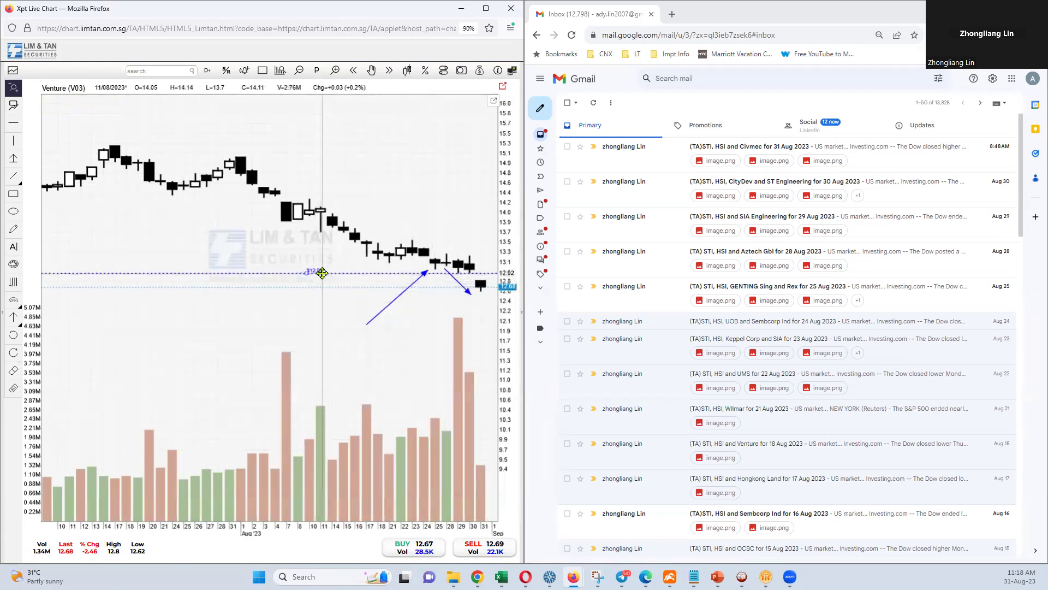
drag(320, 273, 320, 273)
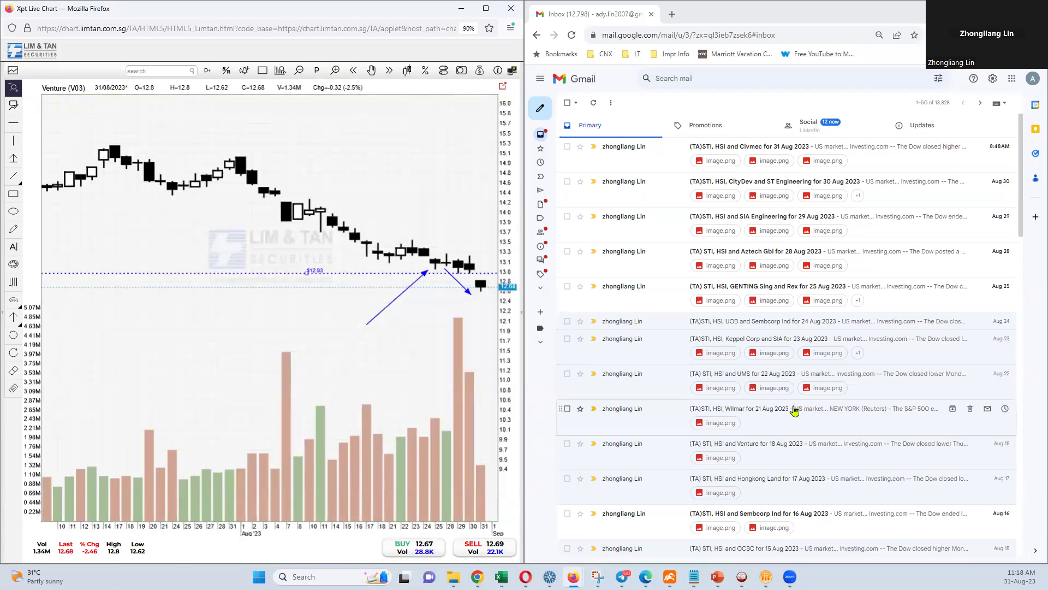
- Open the 21 Aug Wilmar report at its hammer chart with the $3.72 target
click(750, 414)
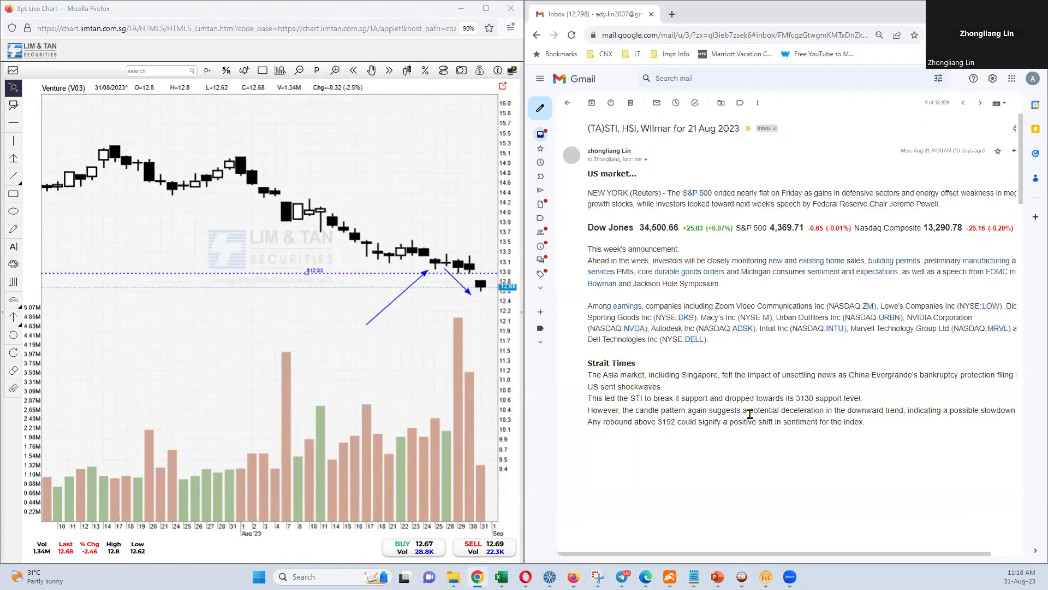
scroll(751, 414, down, 15)
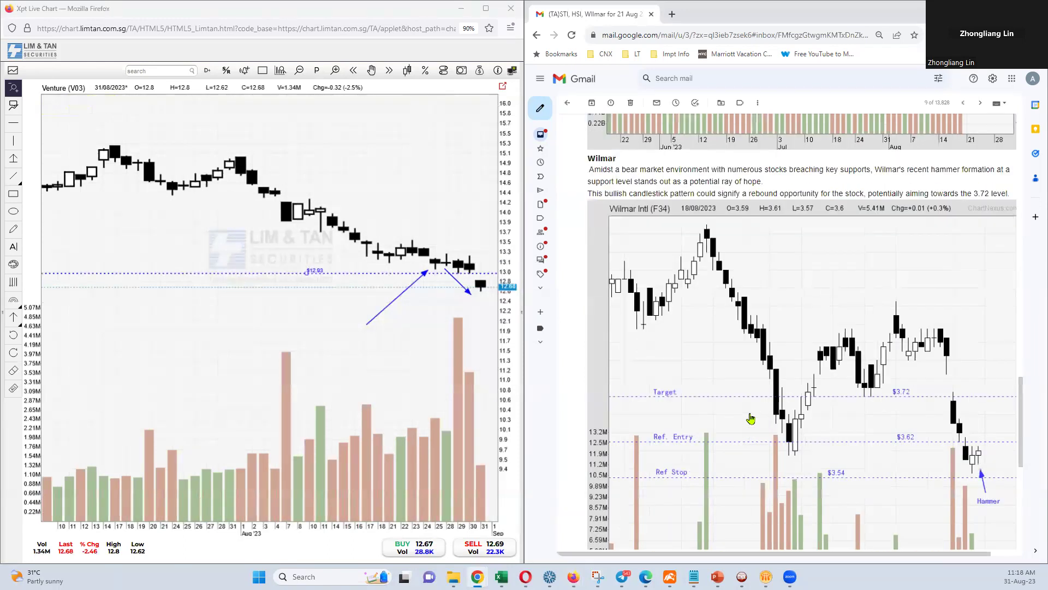
scroll(750, 418, down, 3)
scroll(933, 368, up, 2)
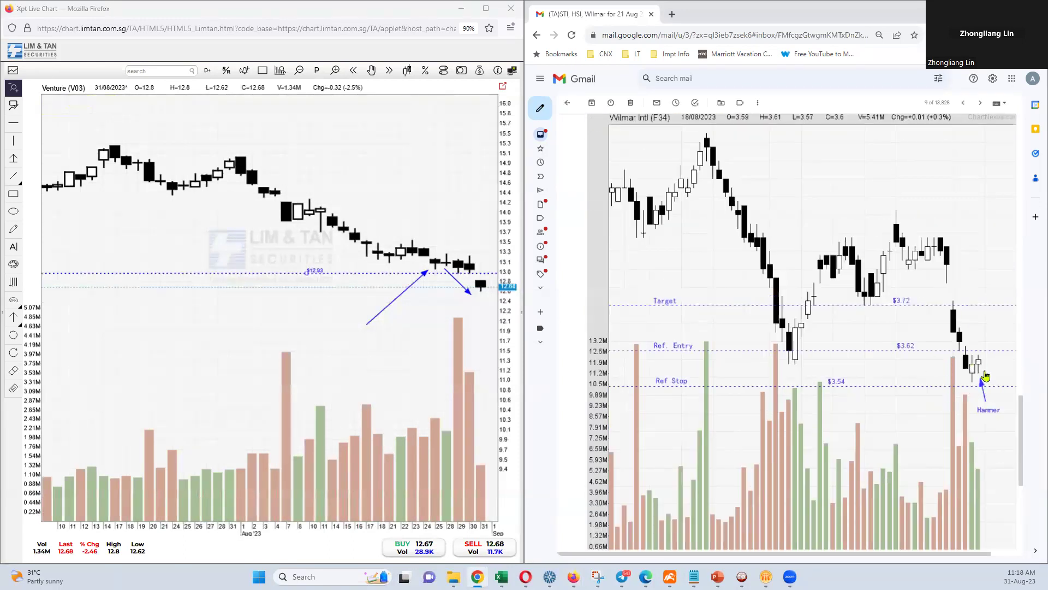
scroll(968, 387, up, 2)
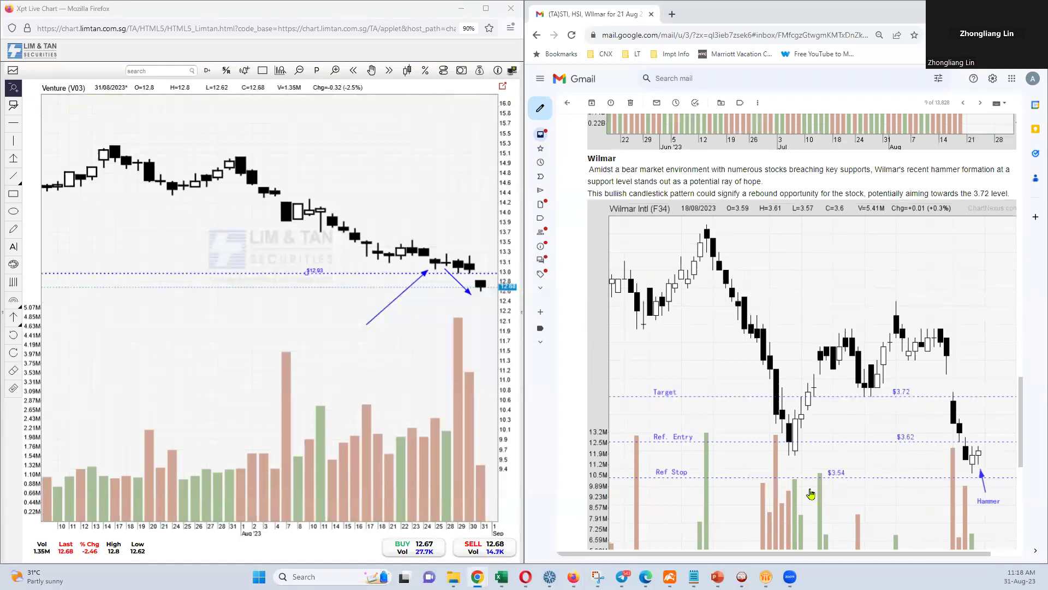
- Load Wilmar Intl (F34) by searching 'wilmar' and lower the $3.56 line to about $3.48
click(158, 72)
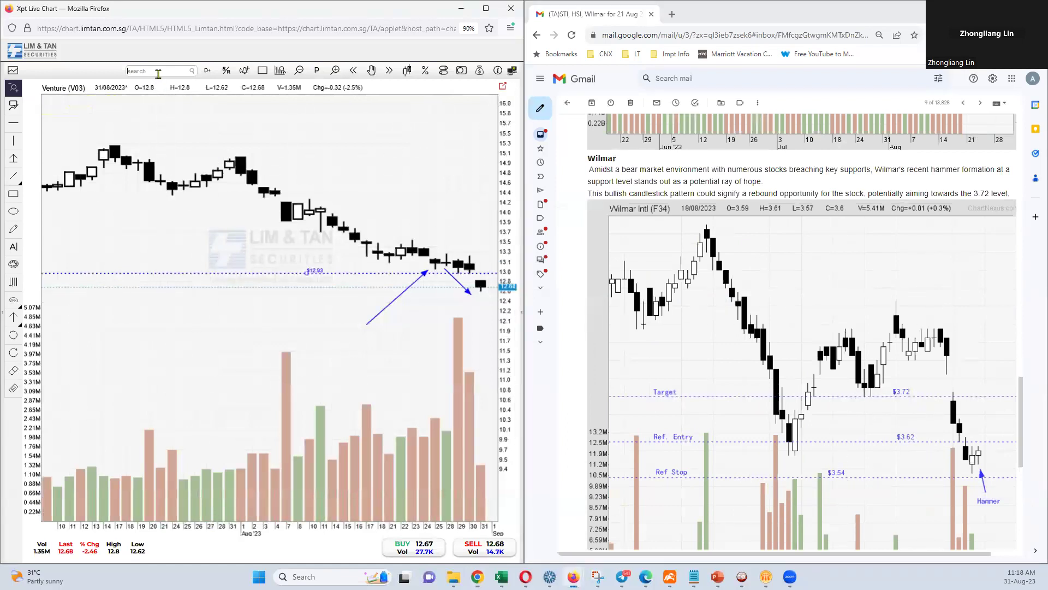
text(wilmar)
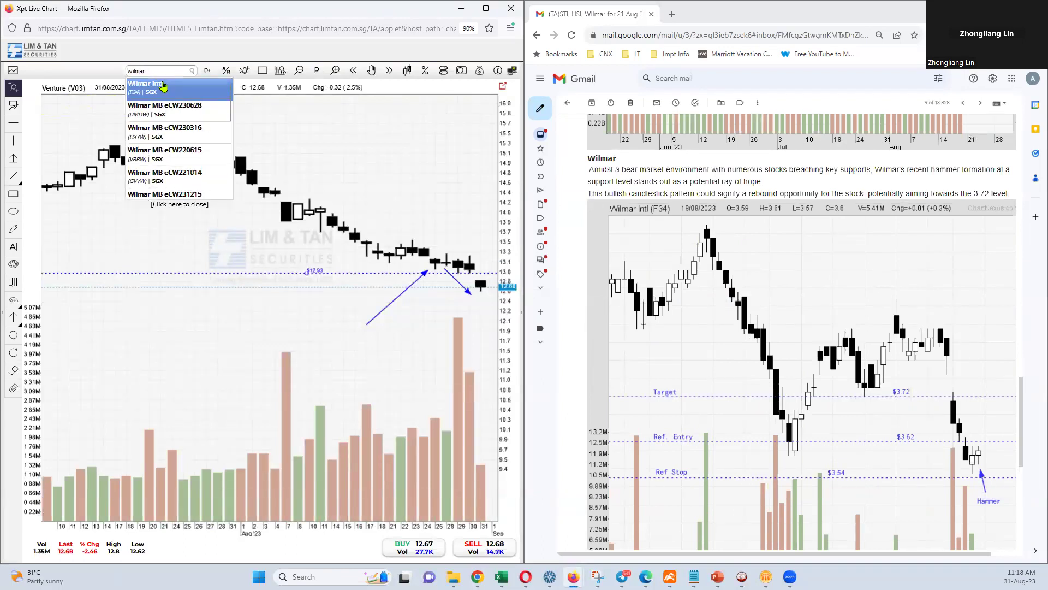
click(162, 86)
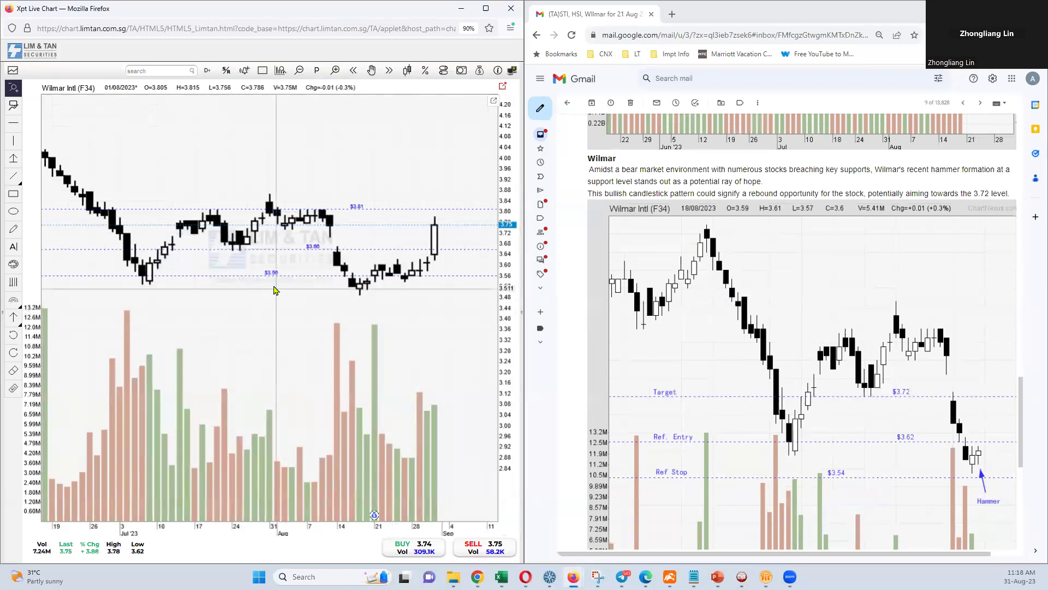
drag(276, 275, 279, 296)
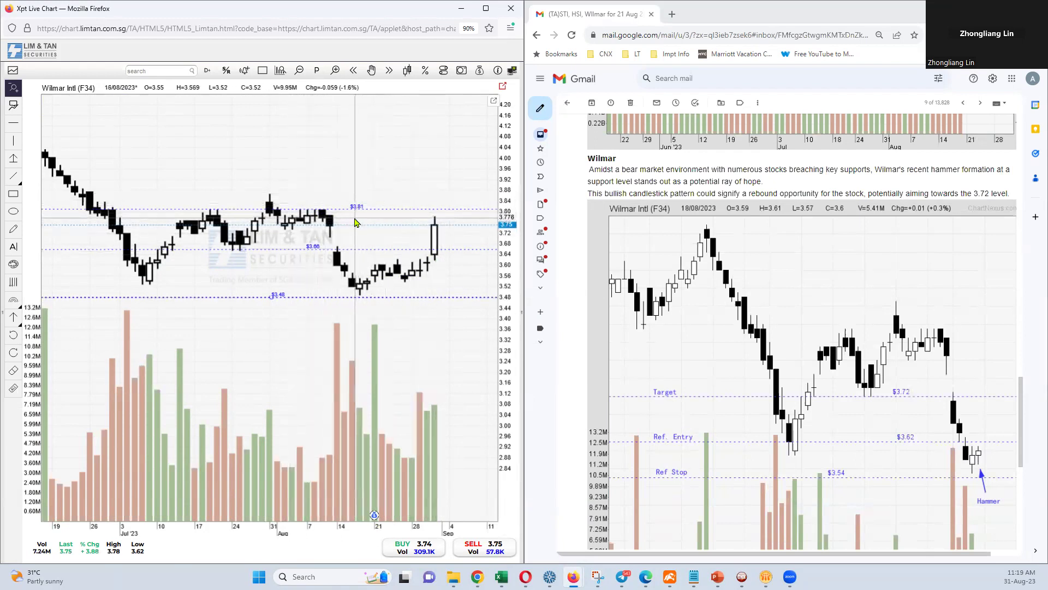
- Open and skim the 22 Aug UMS report in Gmail, then return to the inbox
click(568, 106)
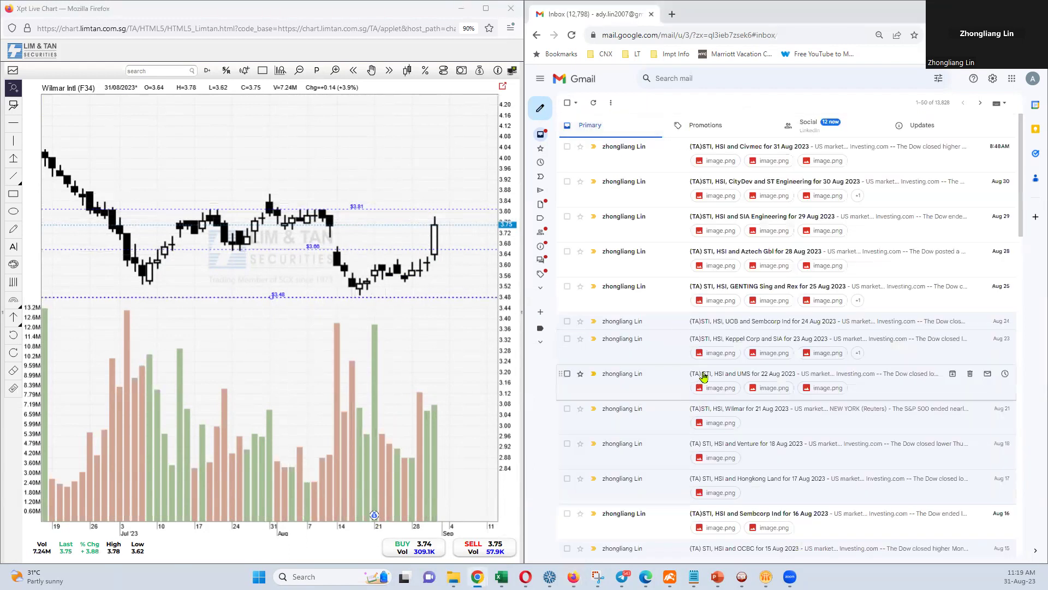
click(704, 376)
scroll(704, 377, down, 15)
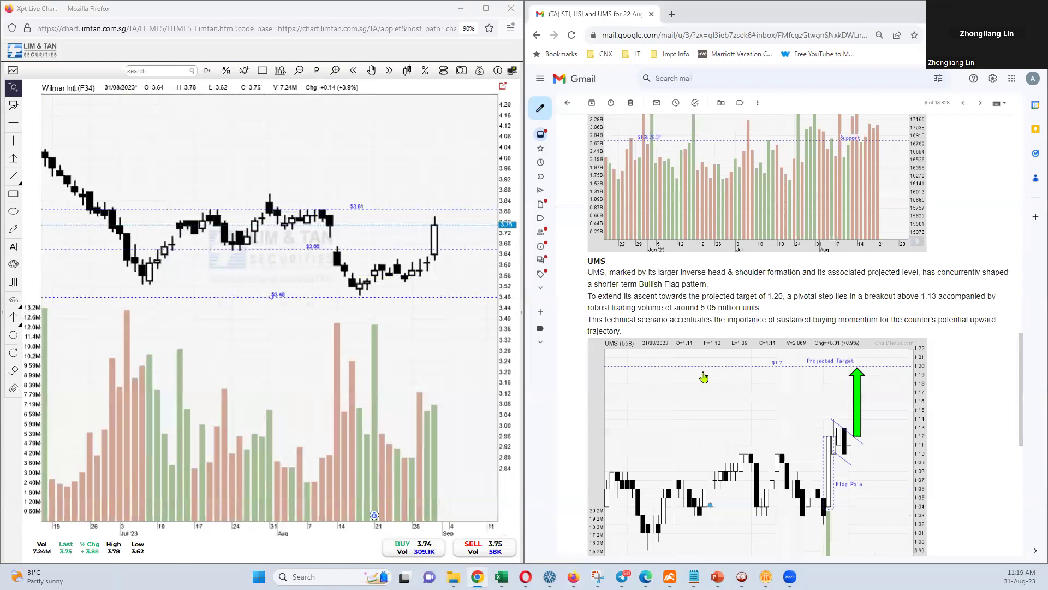
scroll(704, 376, up, 2)
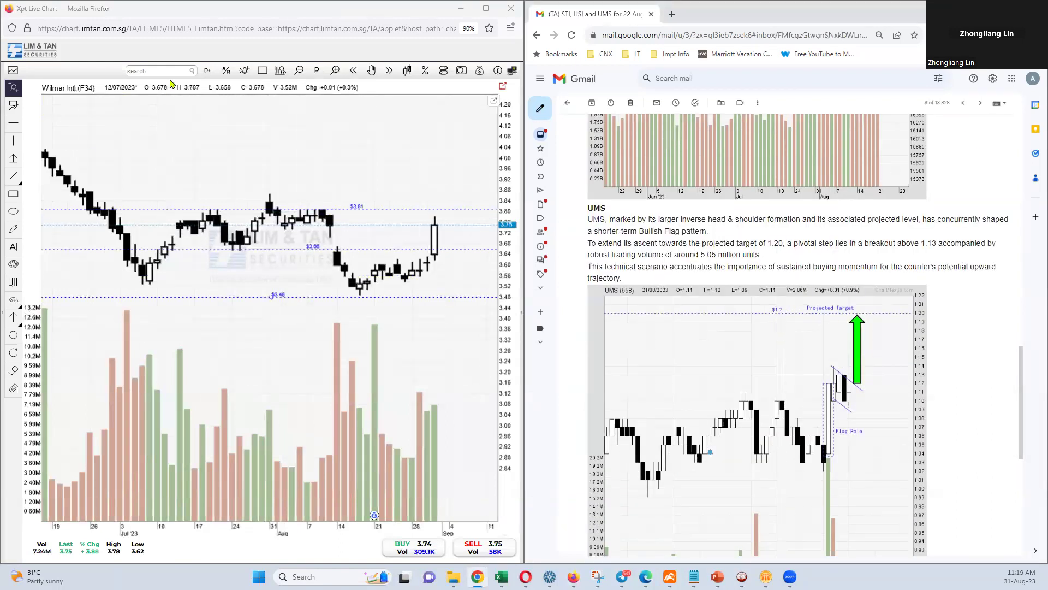
click(567, 103)
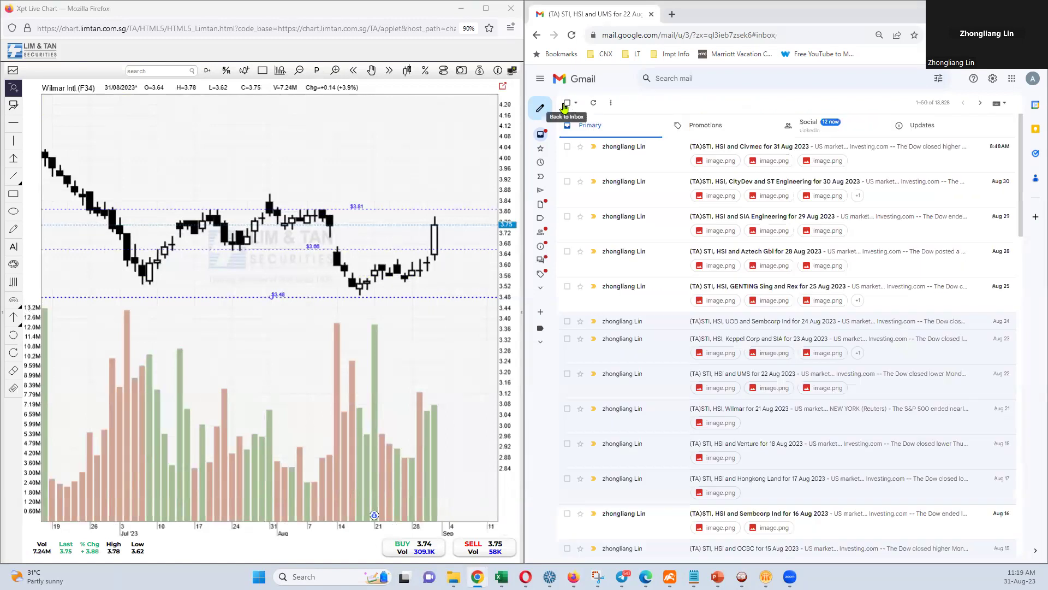
- Search the mailbox for 'ums', review the 13 Jun 2023 UMS report, and return to the inbox
click(668, 78)
text(ums)
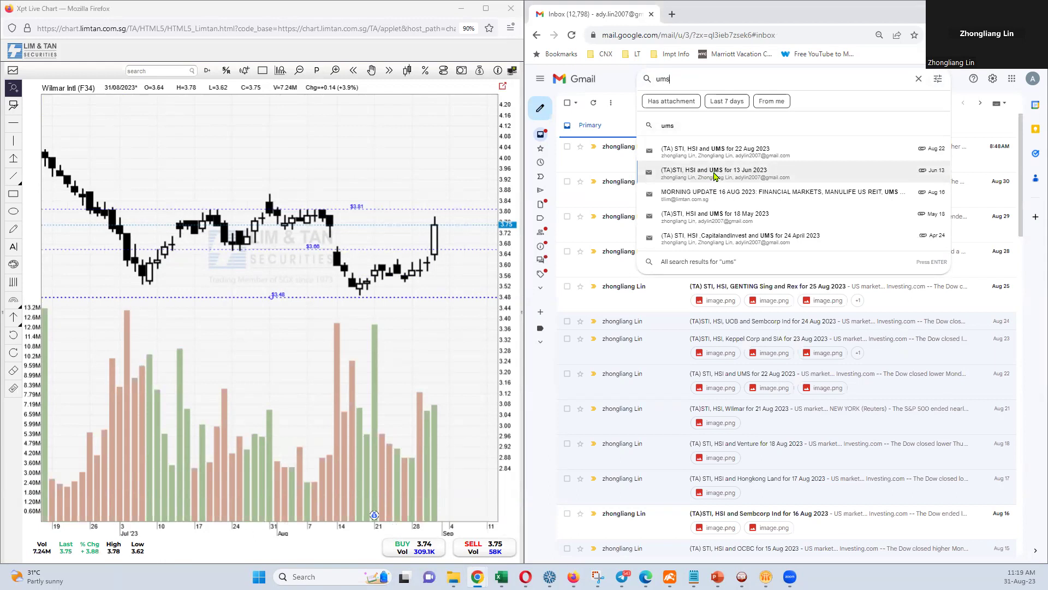
click(714, 172)
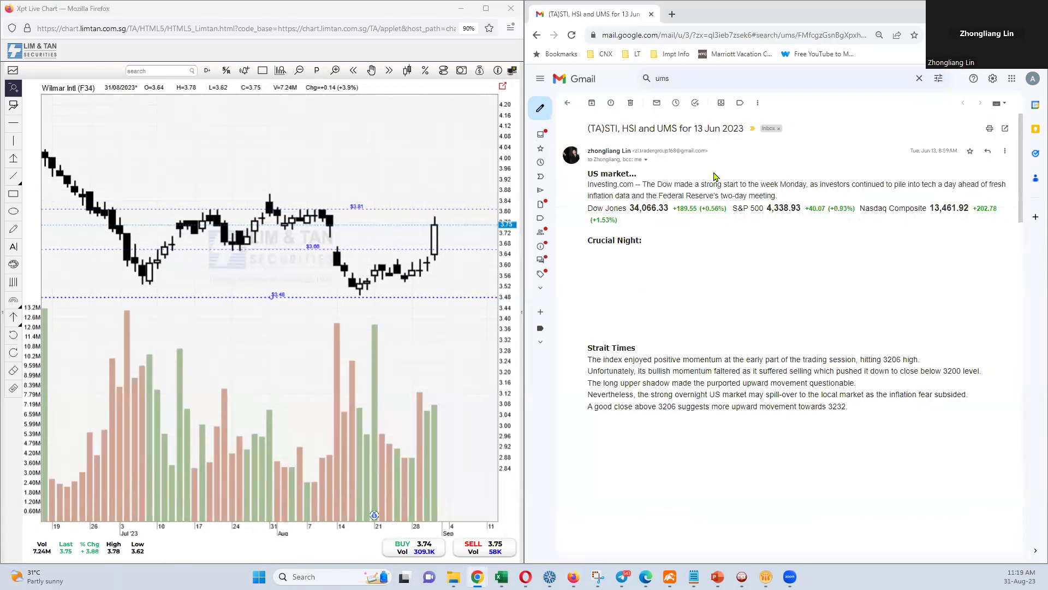
scroll(703, 282, down, 10)
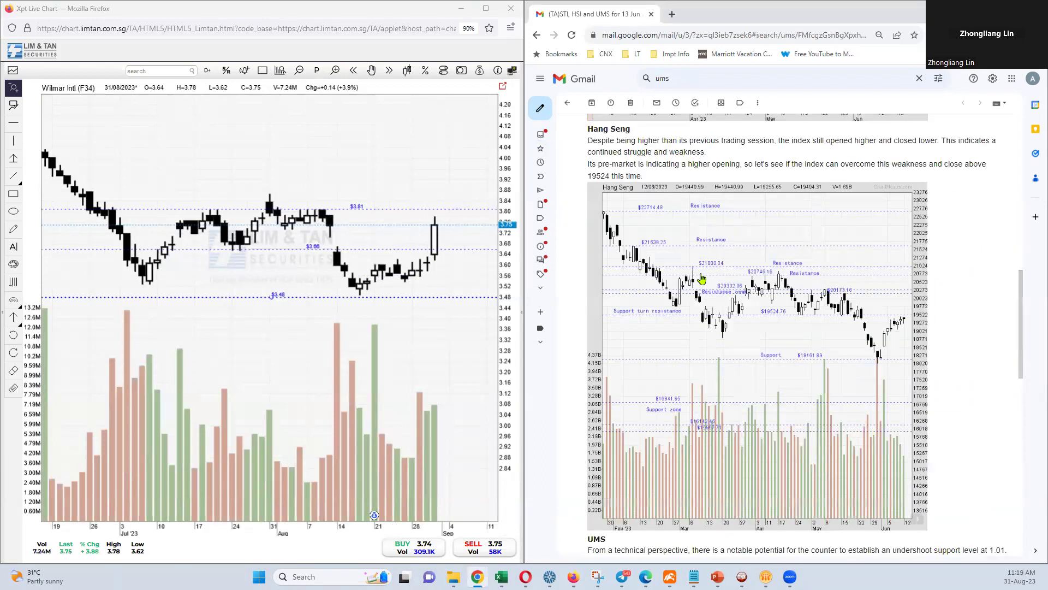
scroll(701, 279, down, 10)
scroll(703, 279, up, 5)
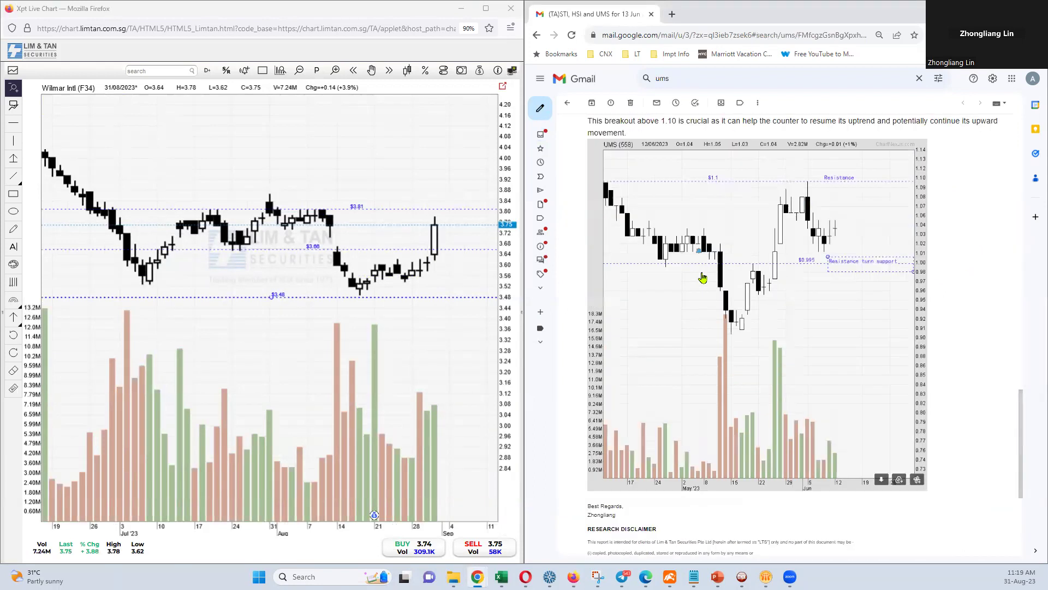
scroll(702, 279, up, 2)
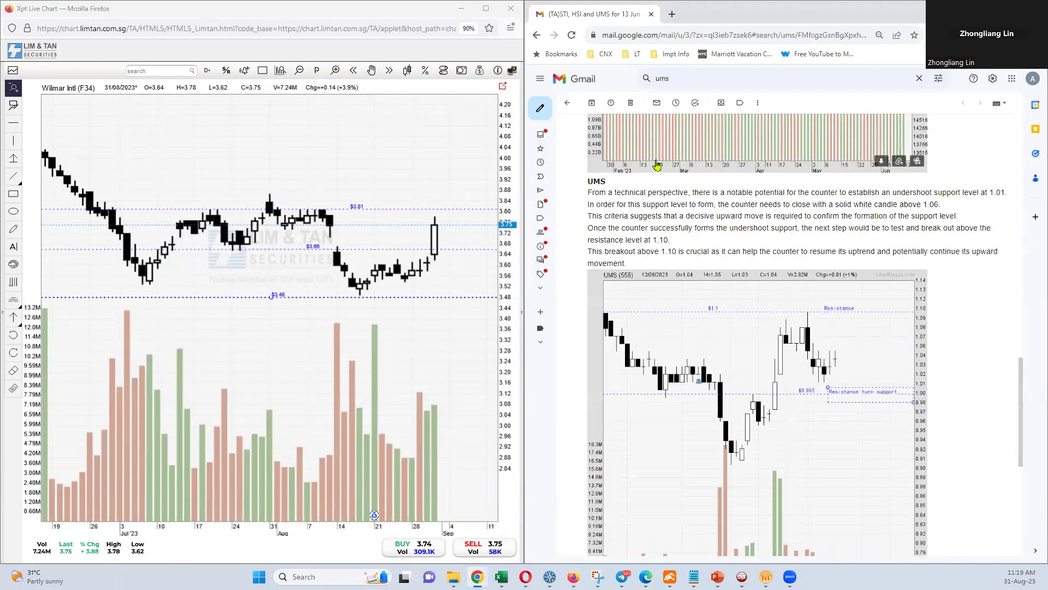
click(537, 35)
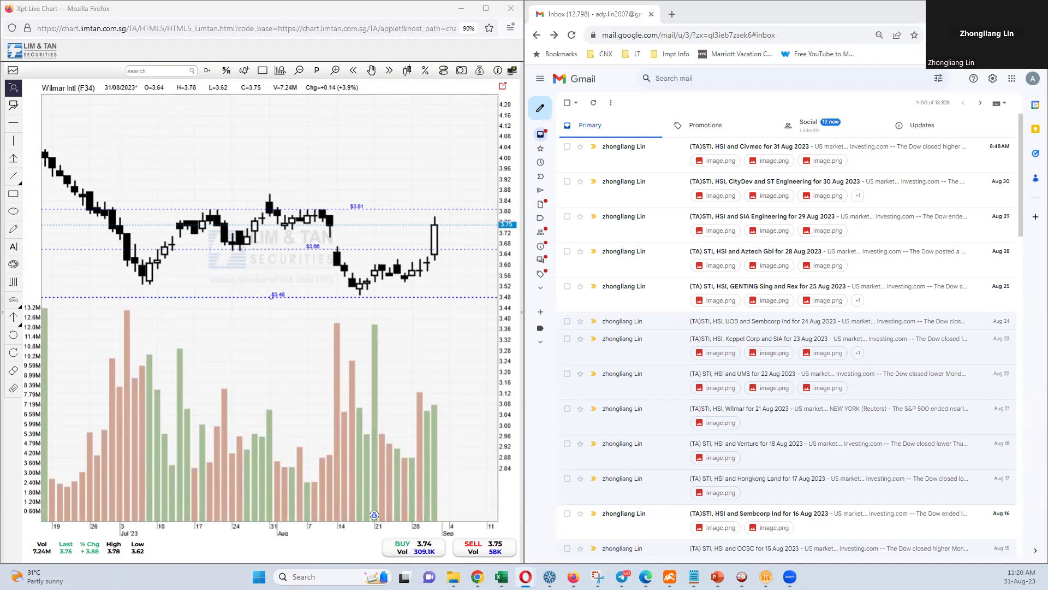
click(233, 177)
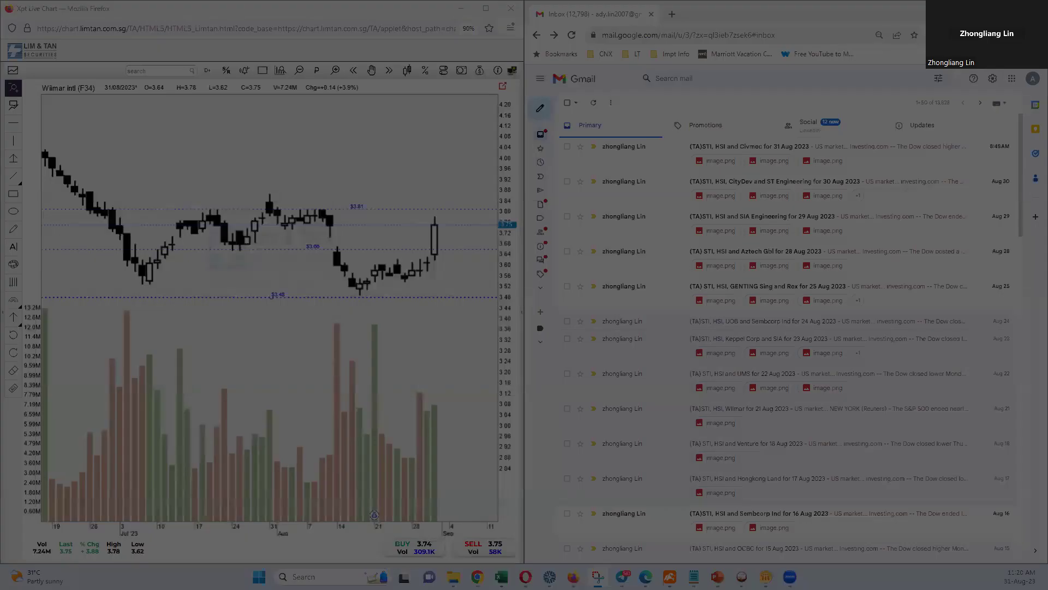
key(Escape)
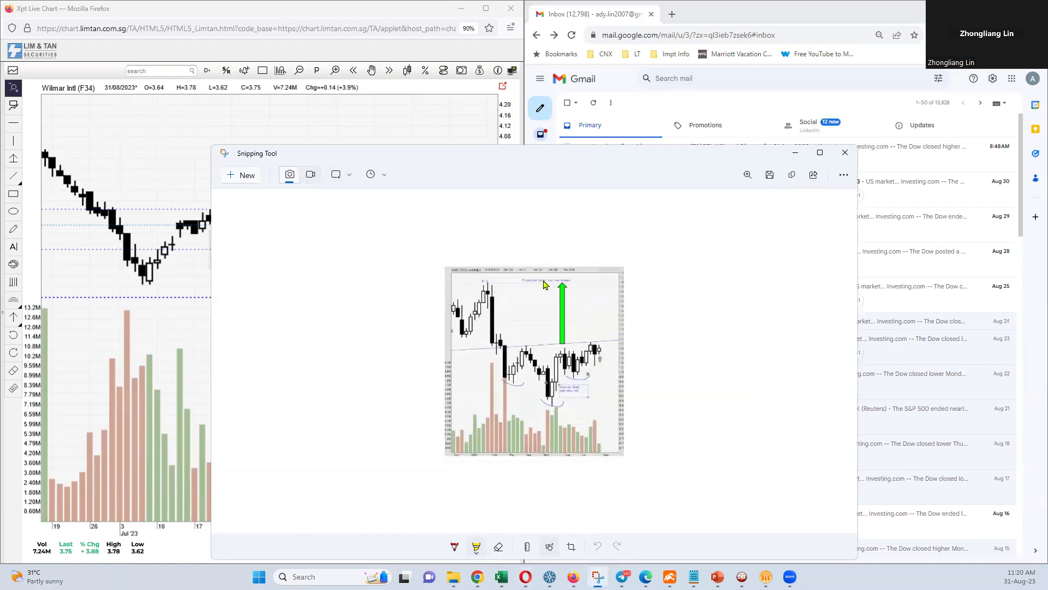
click(820, 153)
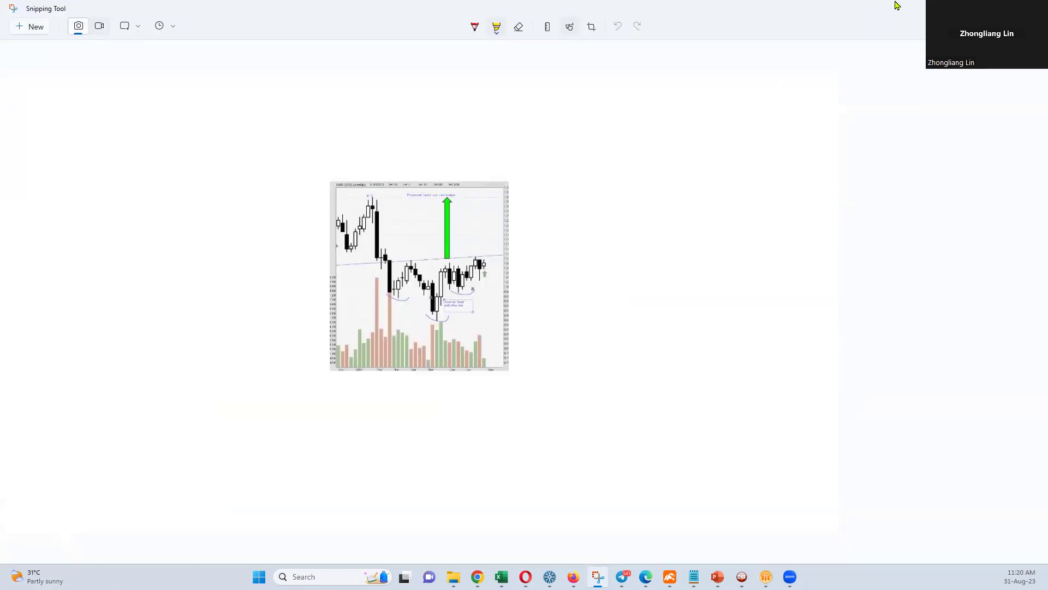
key(alt+Tab)
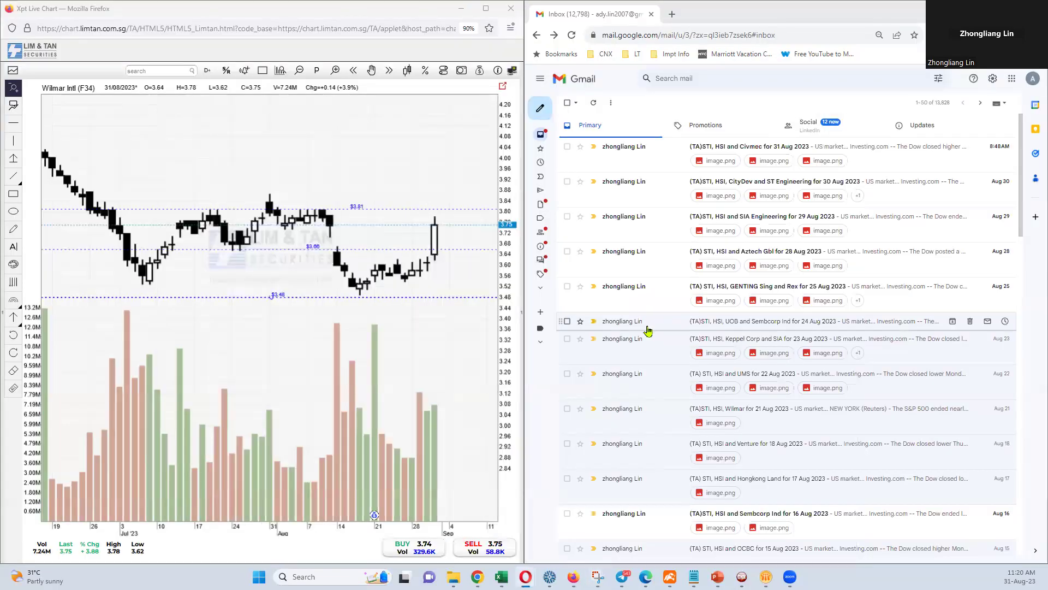
- Load the UMS (558) SGX chart from the symbol search
click(168, 71)
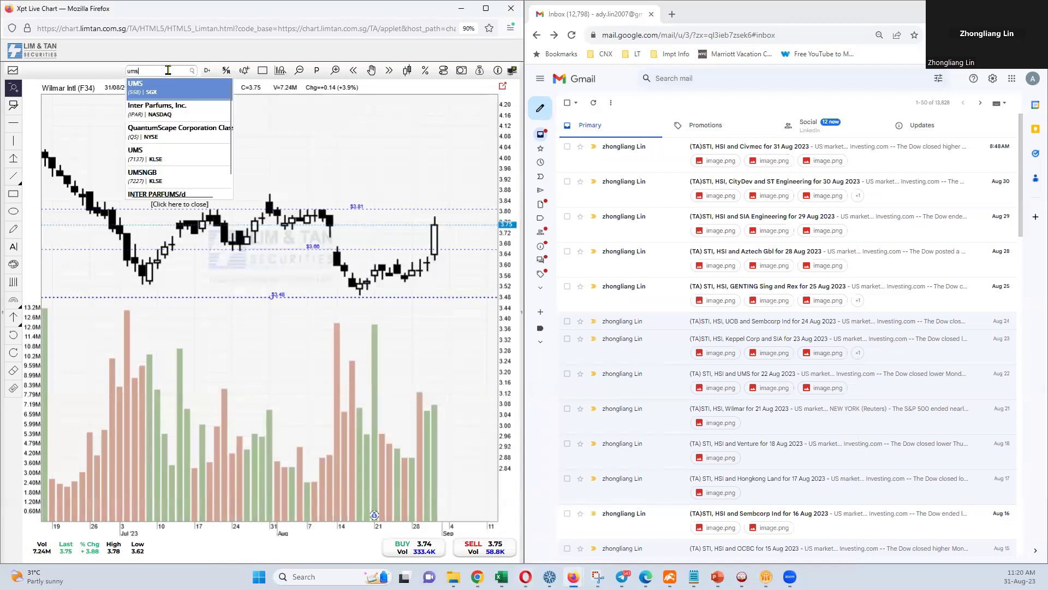
click(182, 85)
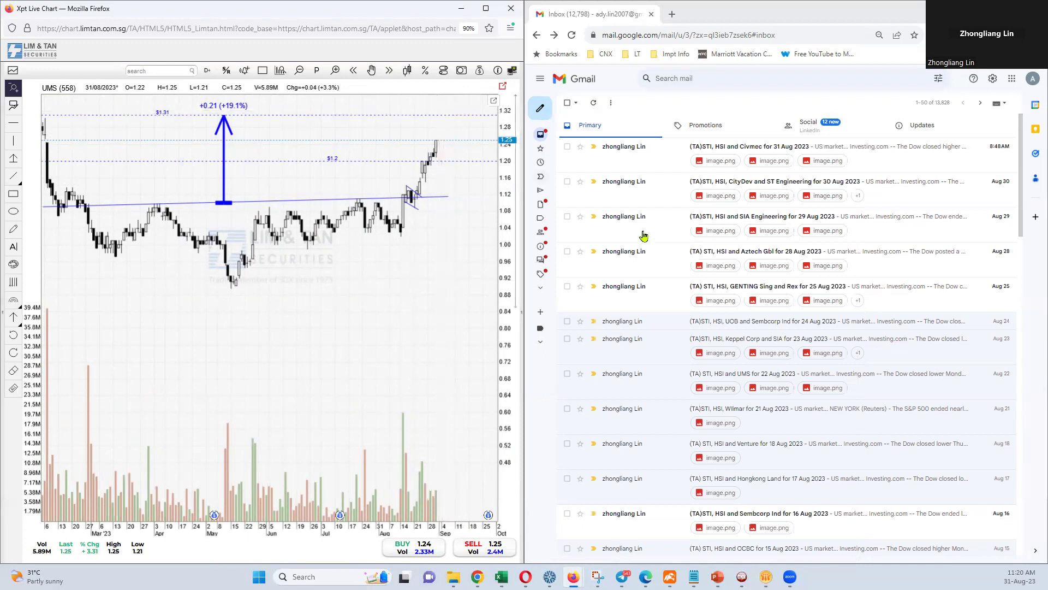
- Open the 23 Aug Keppel Corp and SIA report and scroll to the Keppel Corp section
click(671, 348)
scroll(672, 347, down, 15)
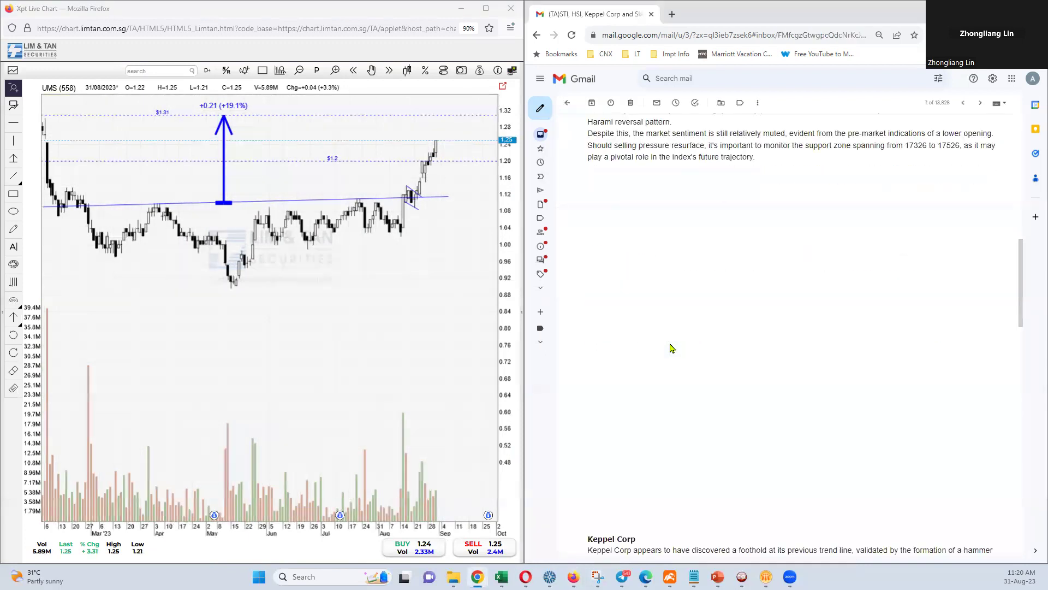
scroll(671, 348, down, 2)
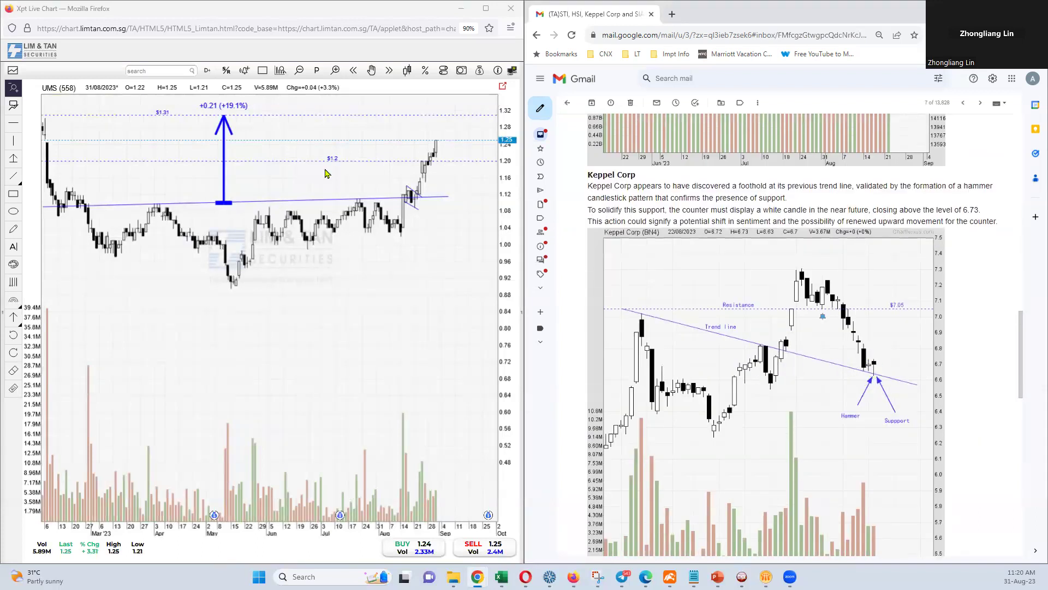
click(160, 71)
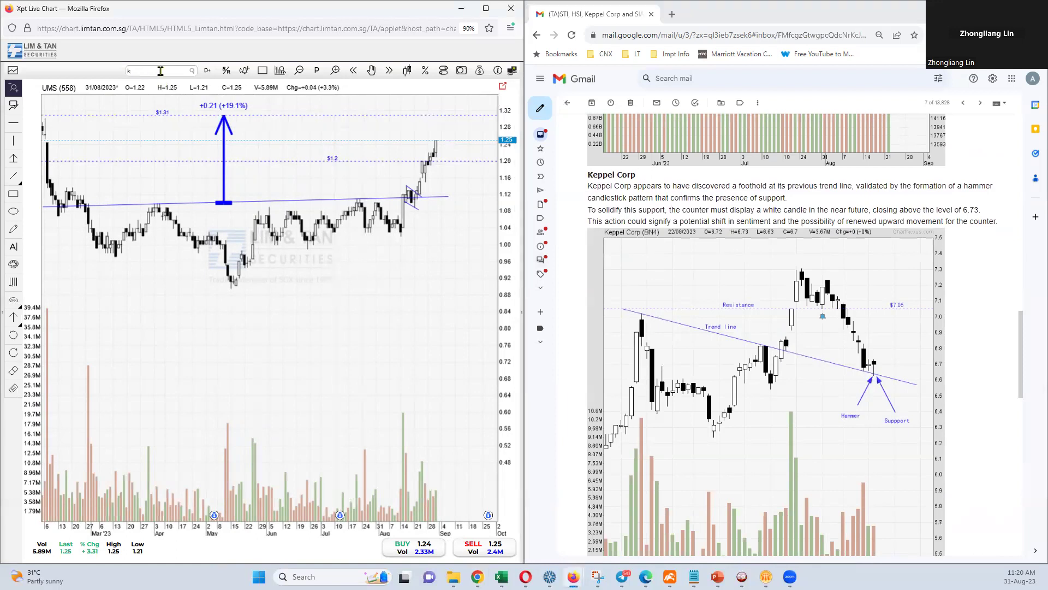
- Load Keppel Corp (BN4) by searching 'keppel' and draw a short trend line over the latest candles
text(keppel)
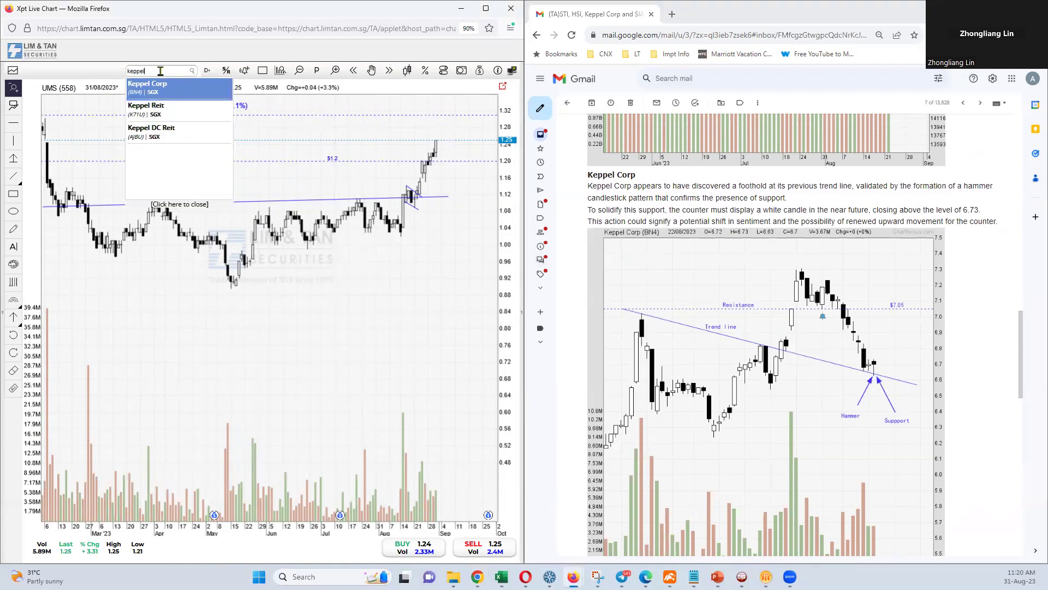
click(156, 84)
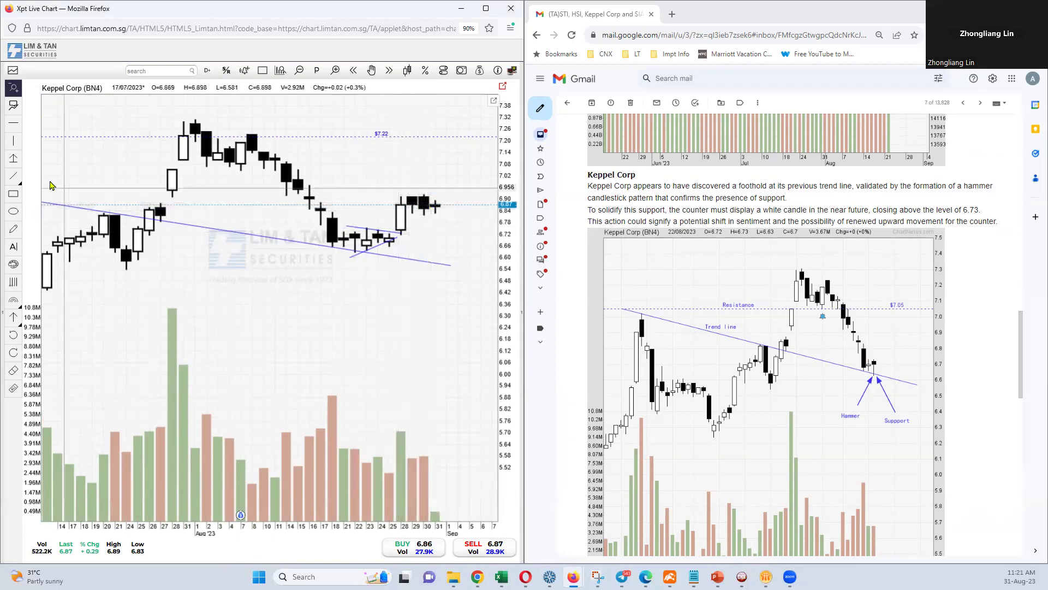
click(13, 176)
click(33, 176)
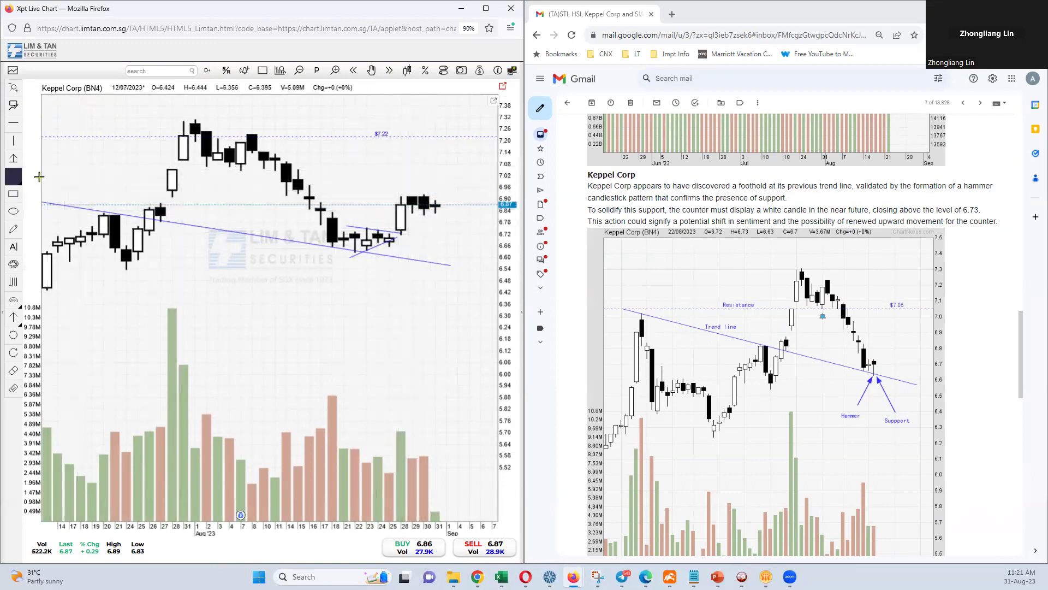
drag(407, 195, 441, 207)
- Measure the +0.14 (+2%) rise from about 6.73 to 6.87 and add a $7.04 horizontal line
click(13, 158)
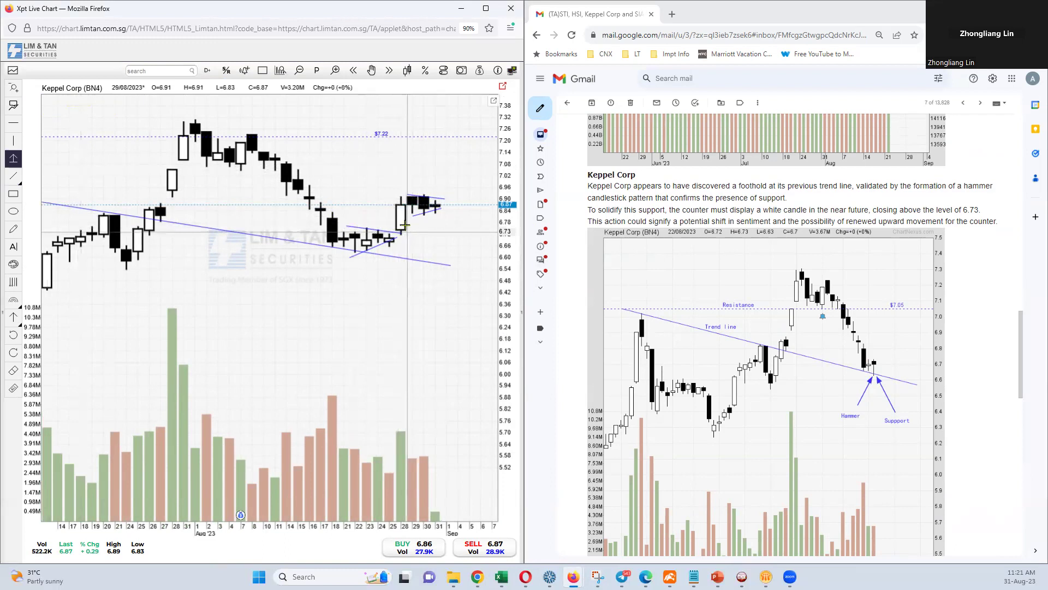
drag(401, 232, 438, 185)
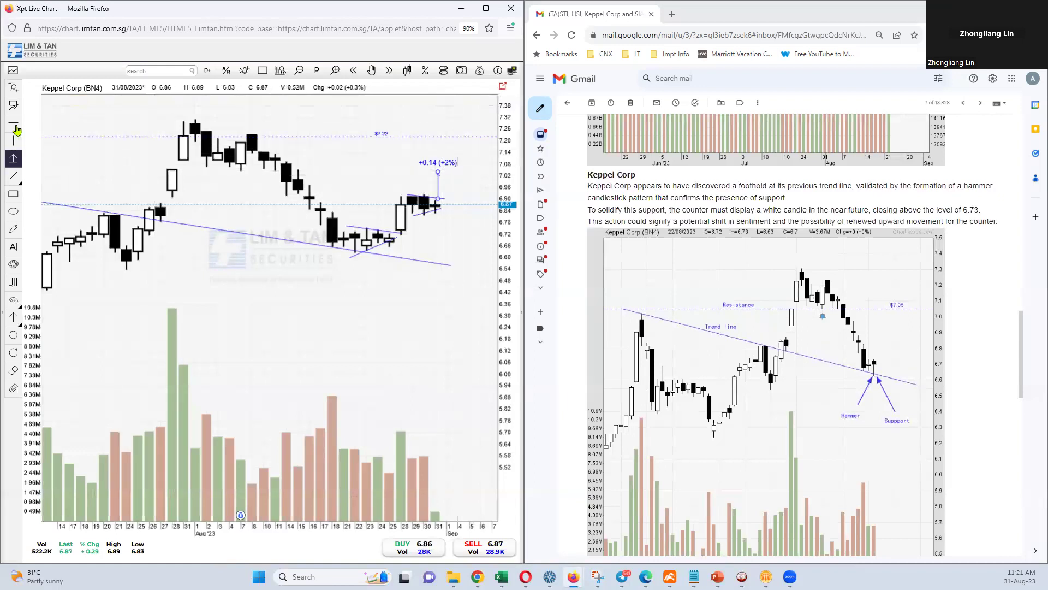
key(h)
click(454, 172)
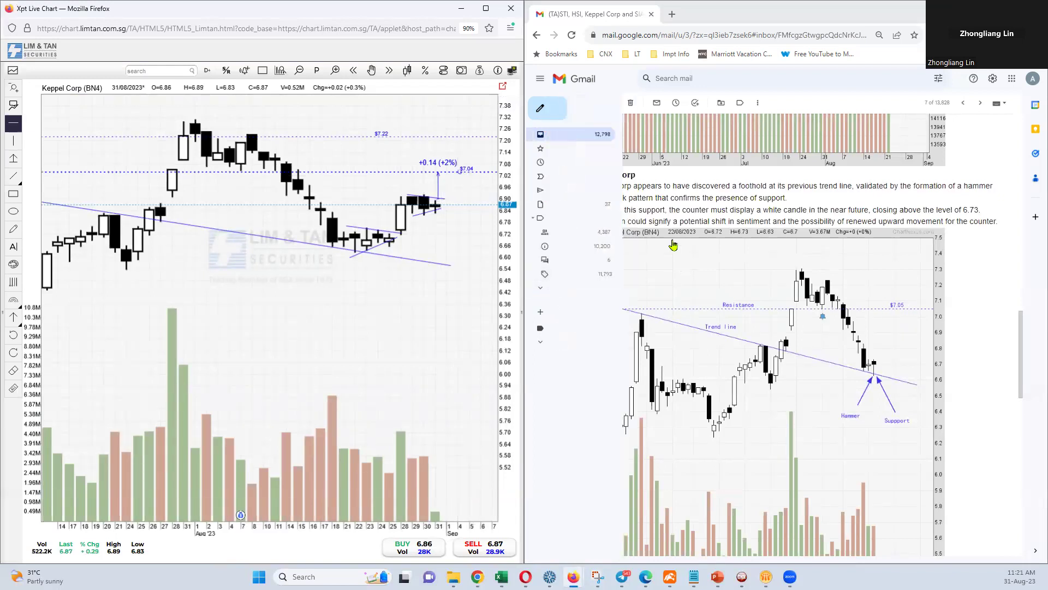
- Open the 24 Aug UOB and Sembcorp Ind report from the Gmail inbox
click(569, 102)
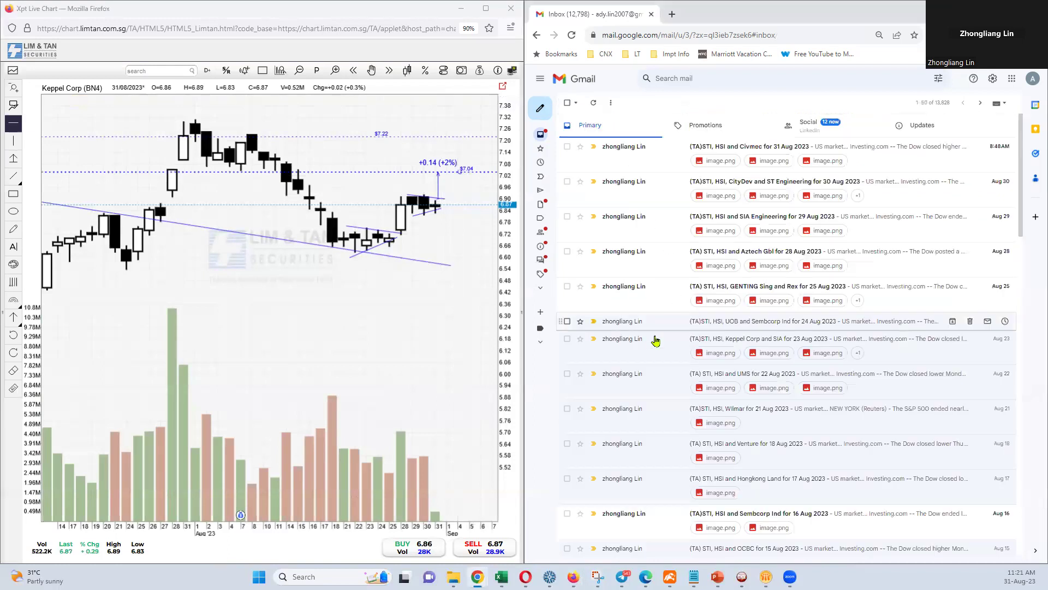
click(739, 326)
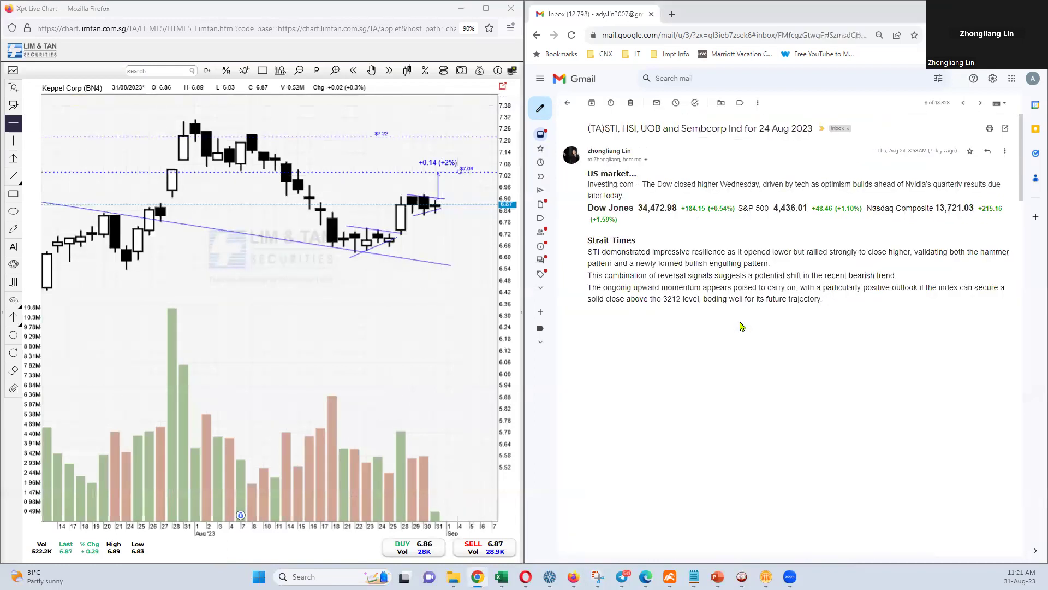
scroll(741, 327, down, 20)
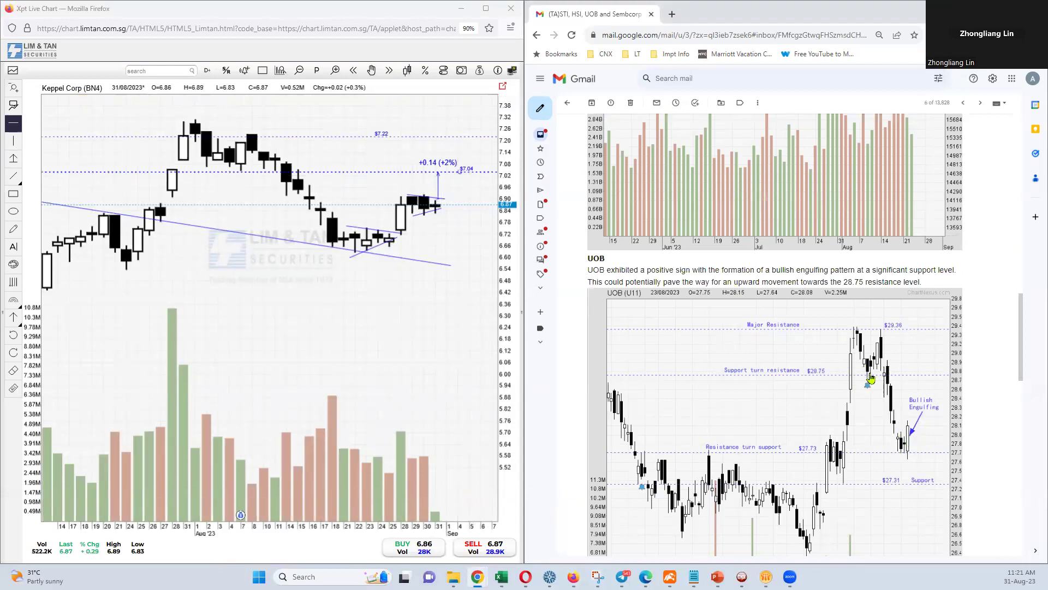
- Load the UOB (U11) SGX chart and scroll the report to Sembcorp Ind
click(143, 74)
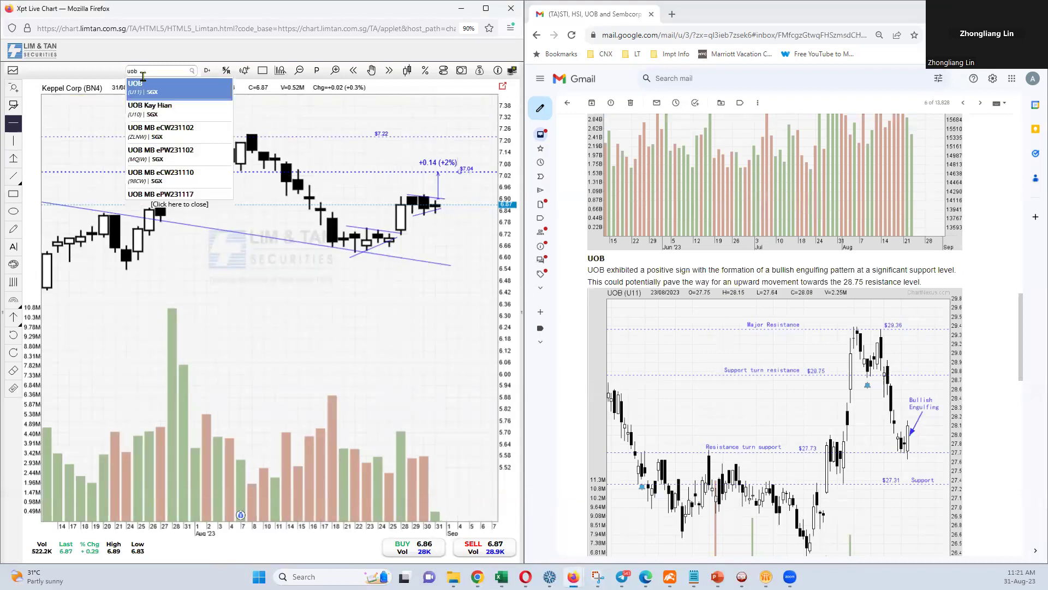
click(156, 84)
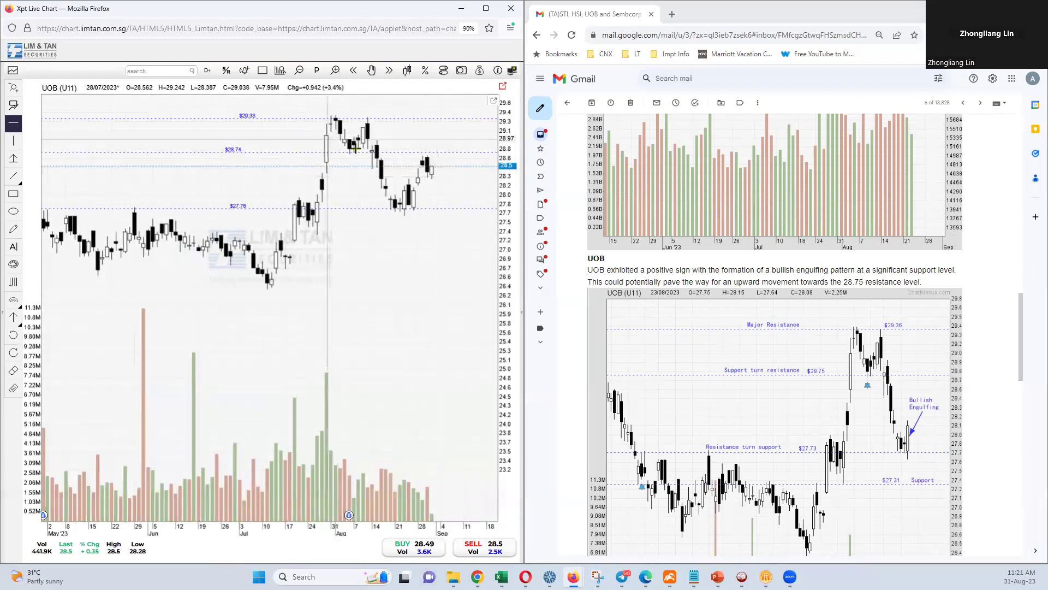
scroll(623, 253, down, 9)
scroll(623, 252, up, 1)
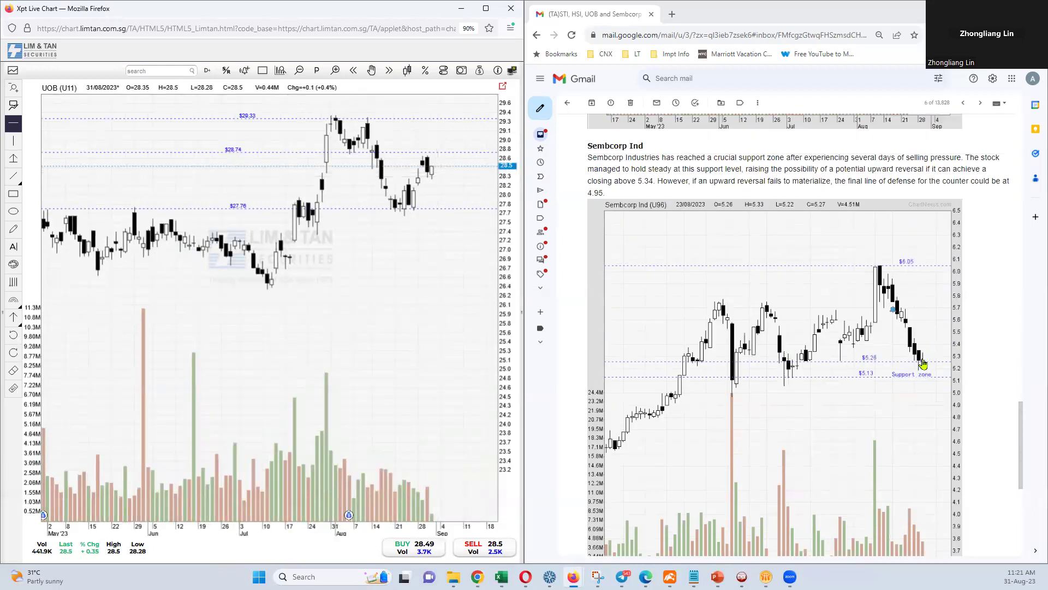
- Load Sembcorp Ind (U96) by searching 'semb' and extend its rising support trend line rightward
click(140, 73)
text(semb)
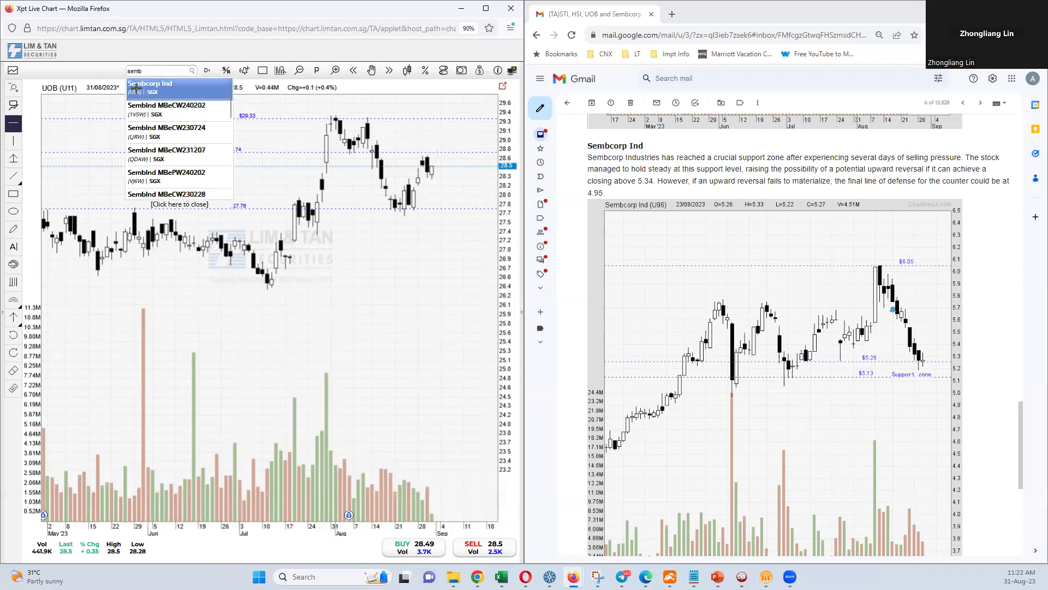
click(134, 96)
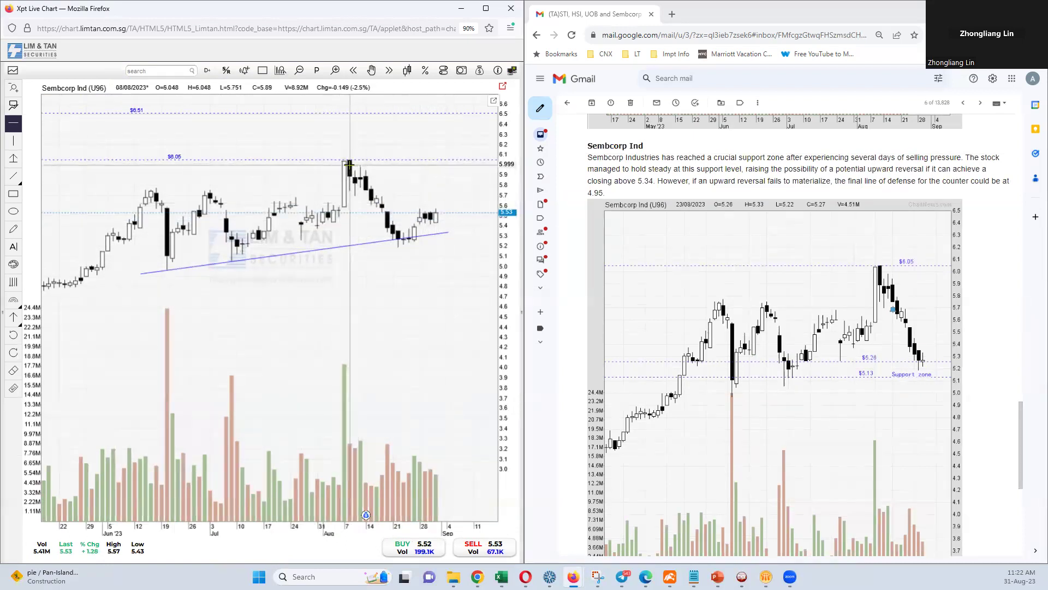
click(450, 231)
drag(450, 231, 480, 226)
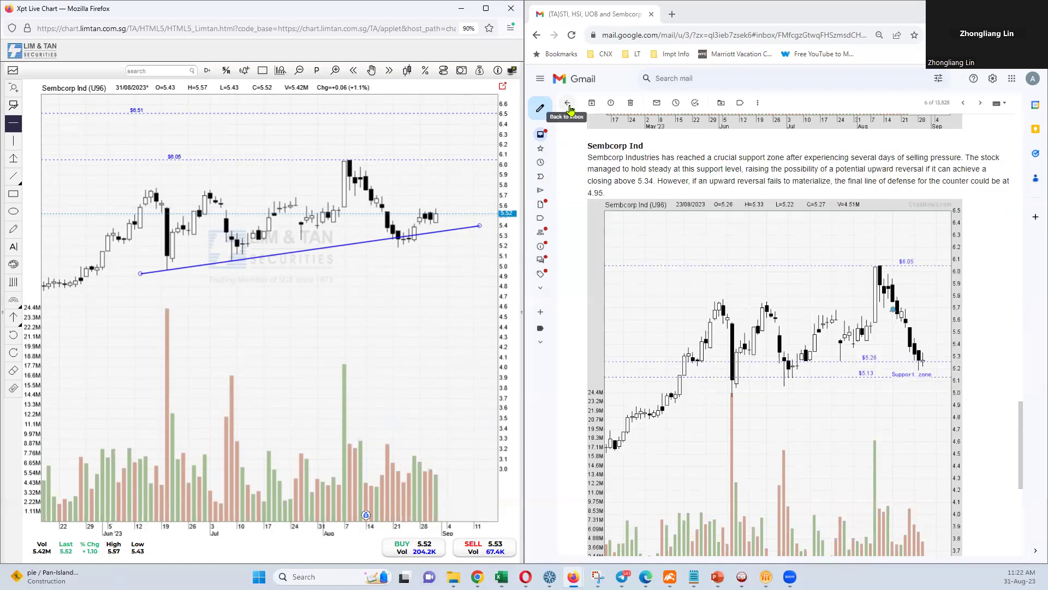
- Open the 25 Aug Genting Sing and Rex report from the inbox and read down through it
click(568, 105)
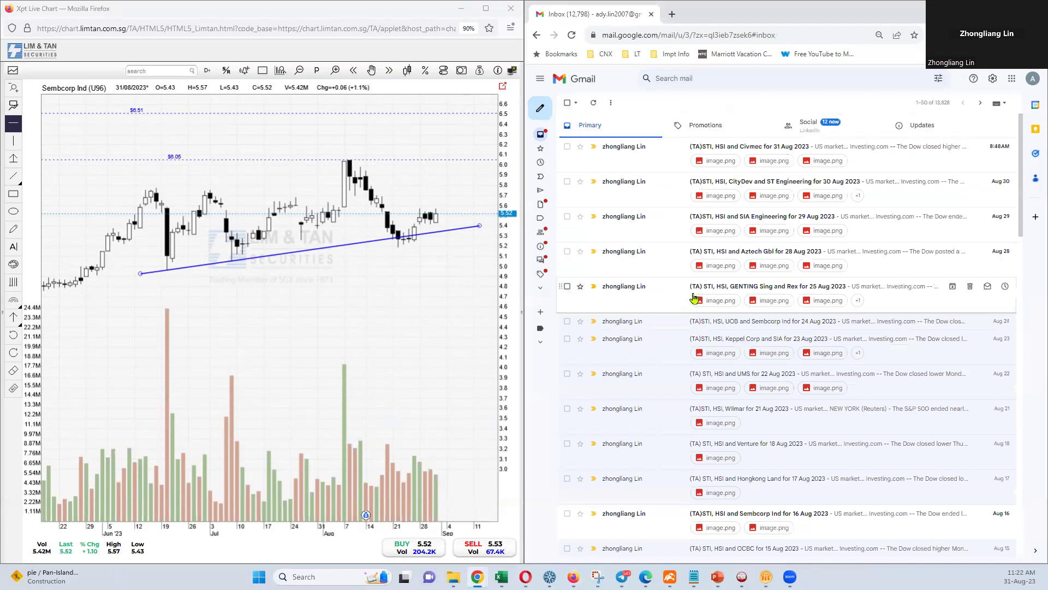
click(693, 292)
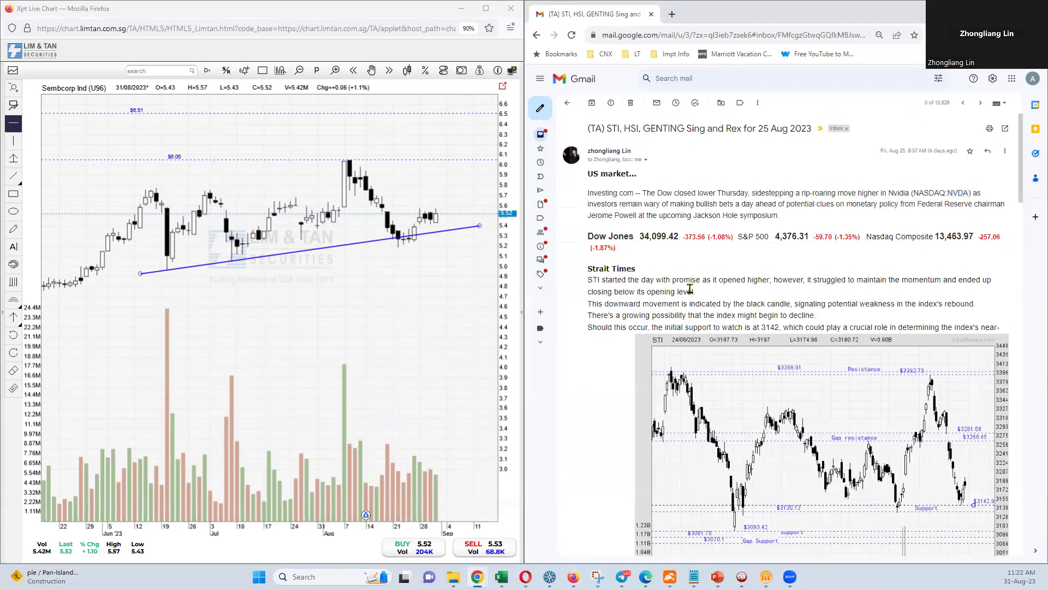
scroll(690, 294, down, 10)
scroll(691, 293, down, 5)
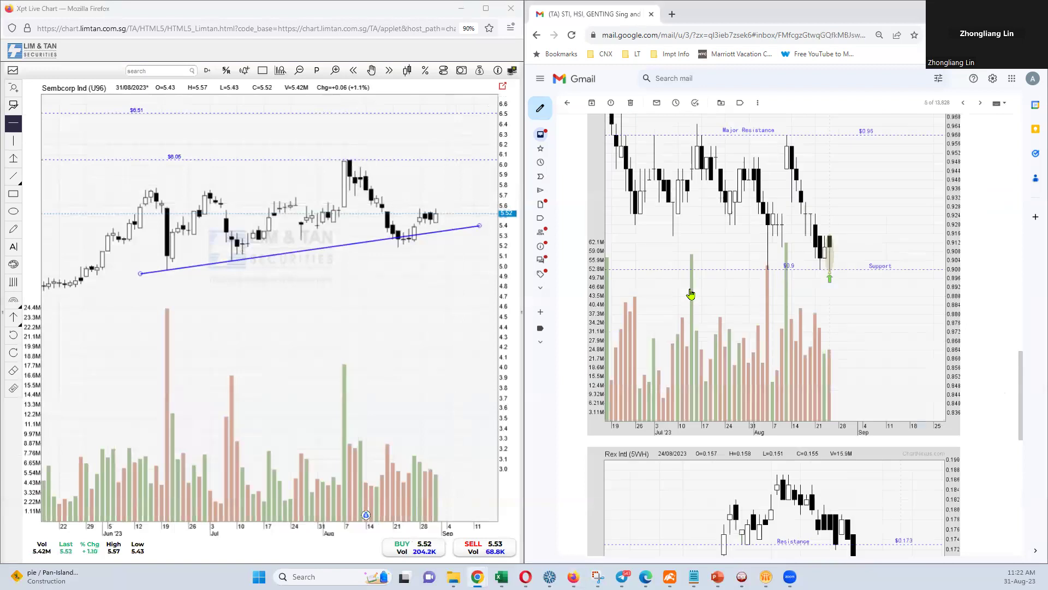
scroll(826, 259, down, 5)
scroll(833, 316, down, 3)
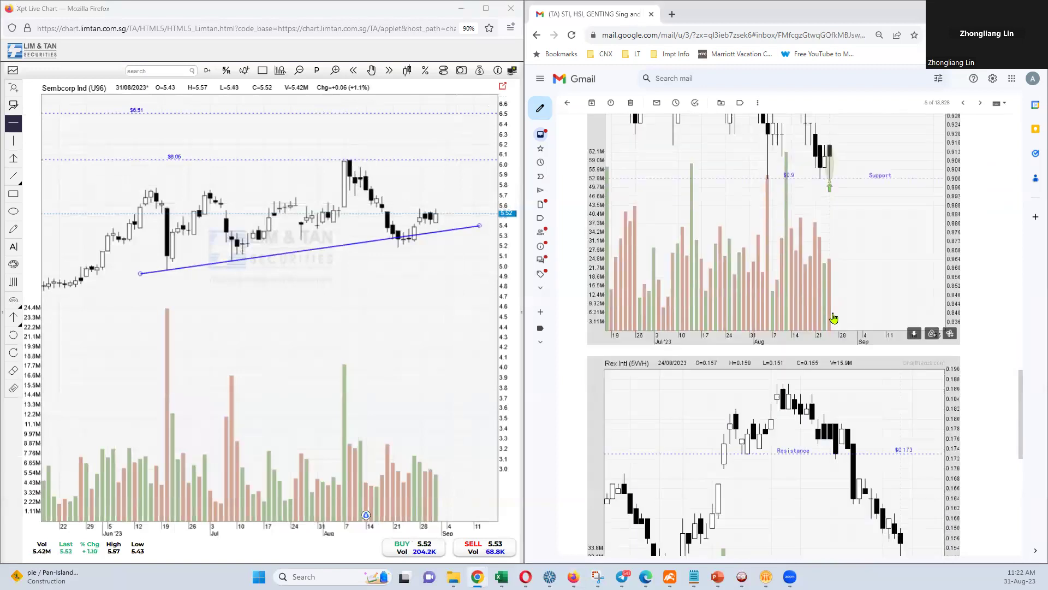
scroll(905, 551, down, 2)
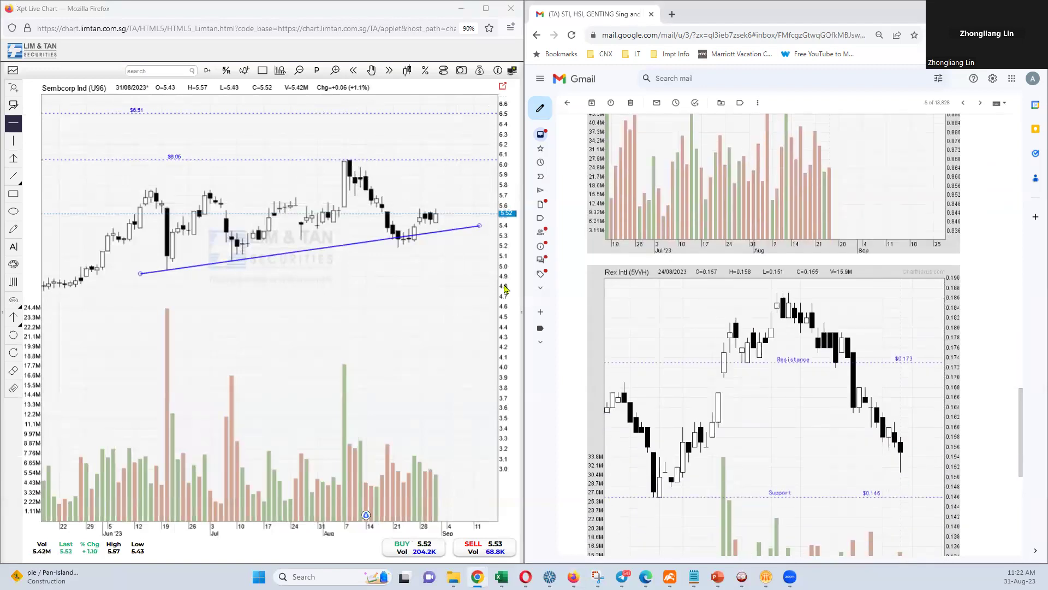
- Load the Rex Intl chart, zoom into recent months and pan to later dates
click(159, 73)
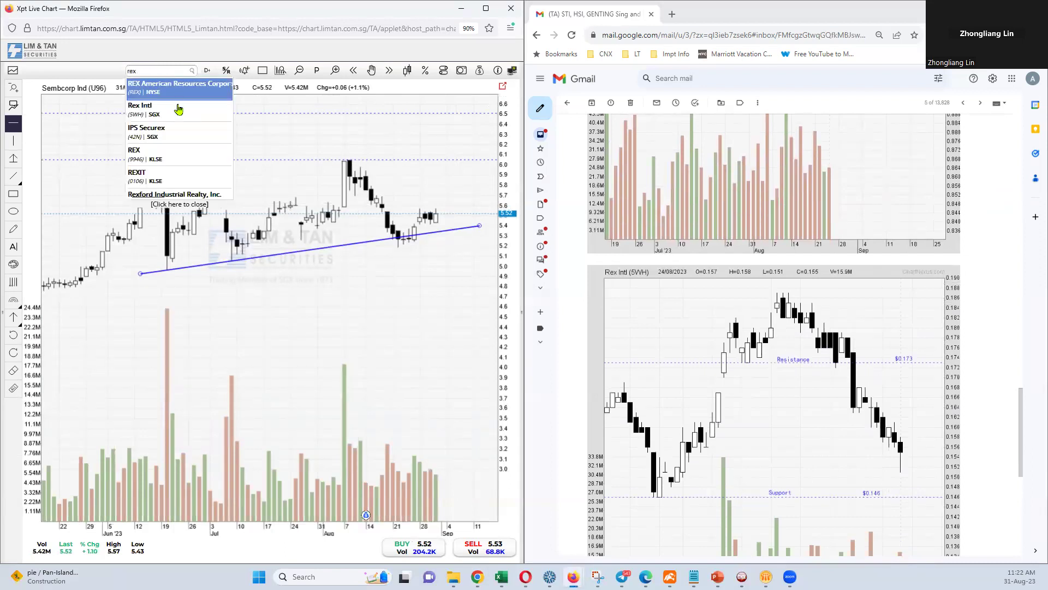
click(179, 110)
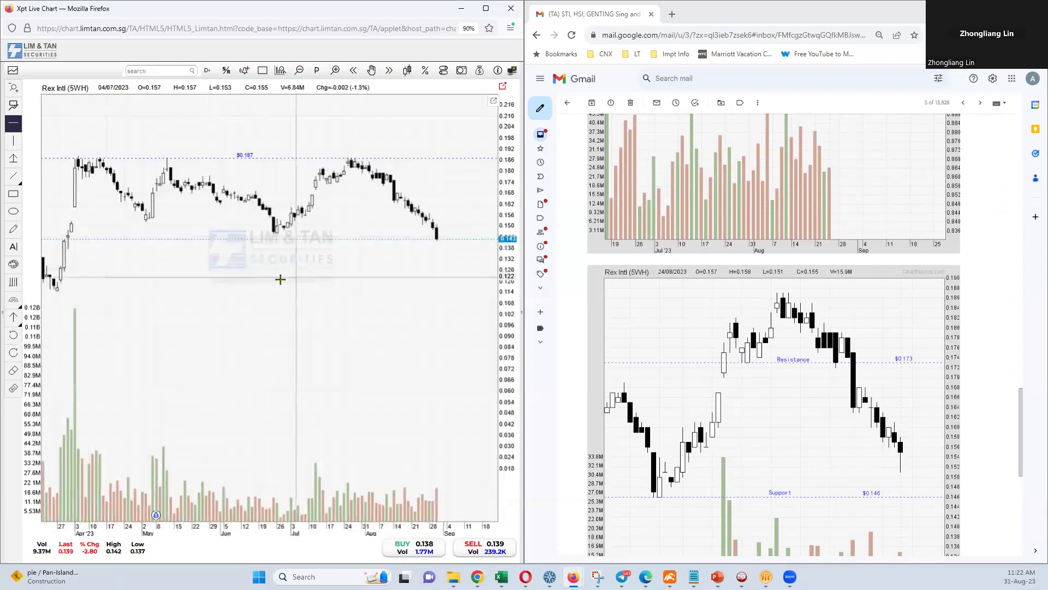
drag(251, 288, 424, 286)
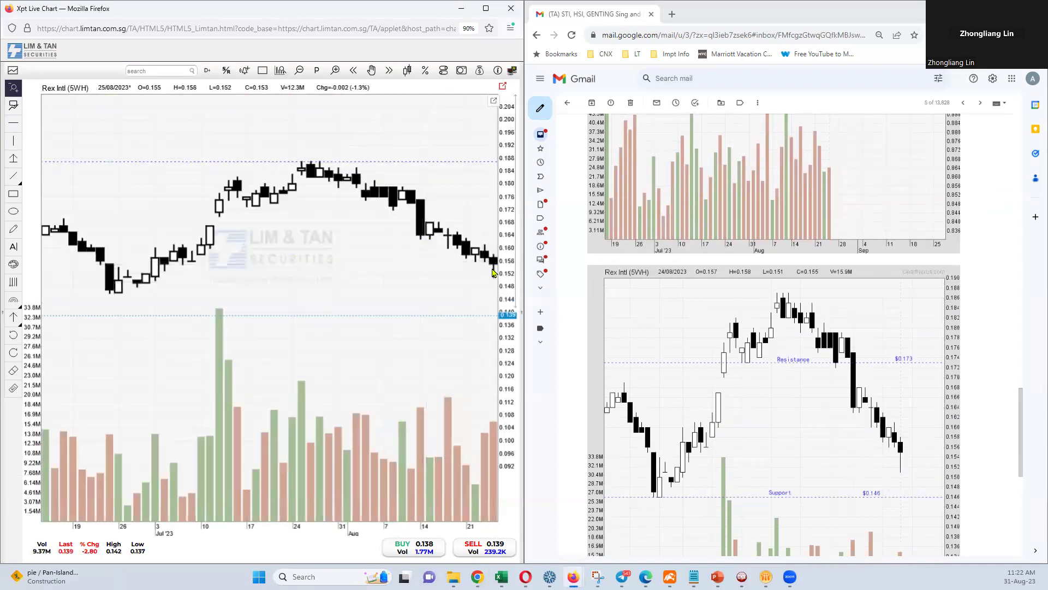
scroll(491, 276, down, 2)
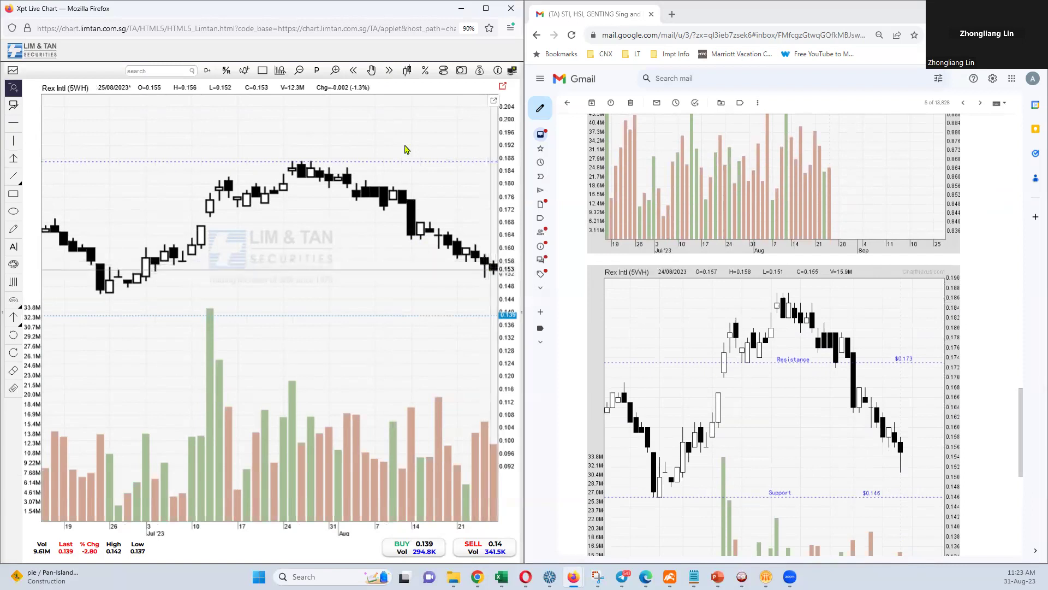
click(371, 69)
drag(346, 145, 265, 149)
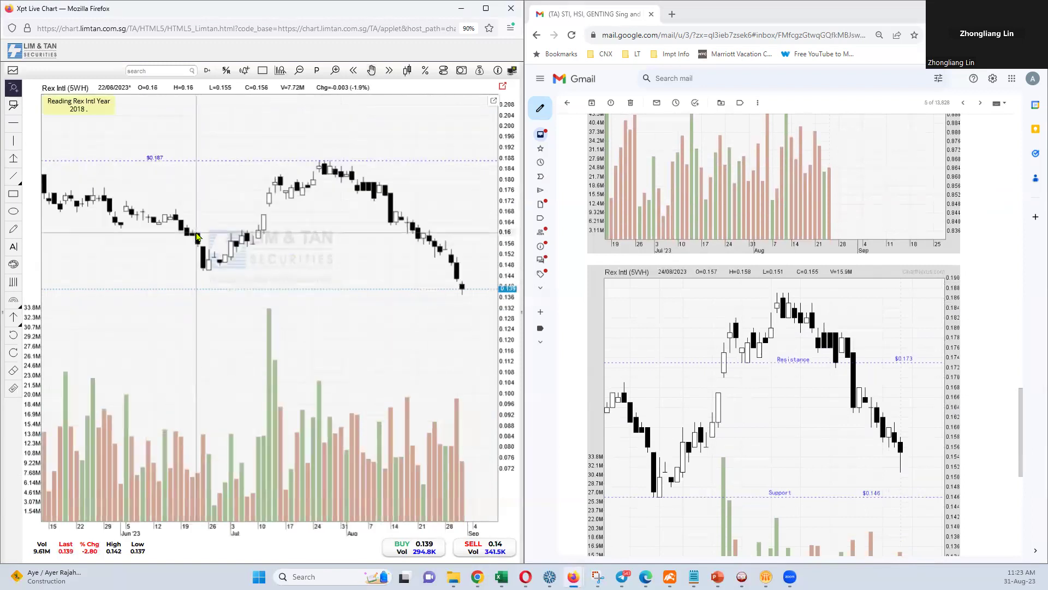
- Draw horizontal price lines at $0.146 and $0.116 on the Rex Intl chart
click(13, 123)
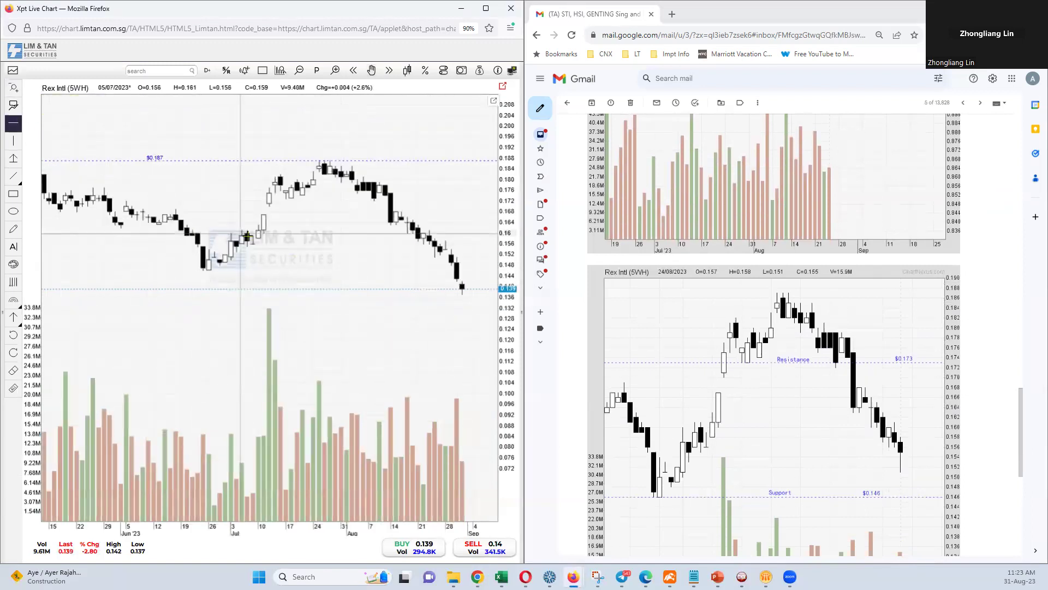
click(295, 269)
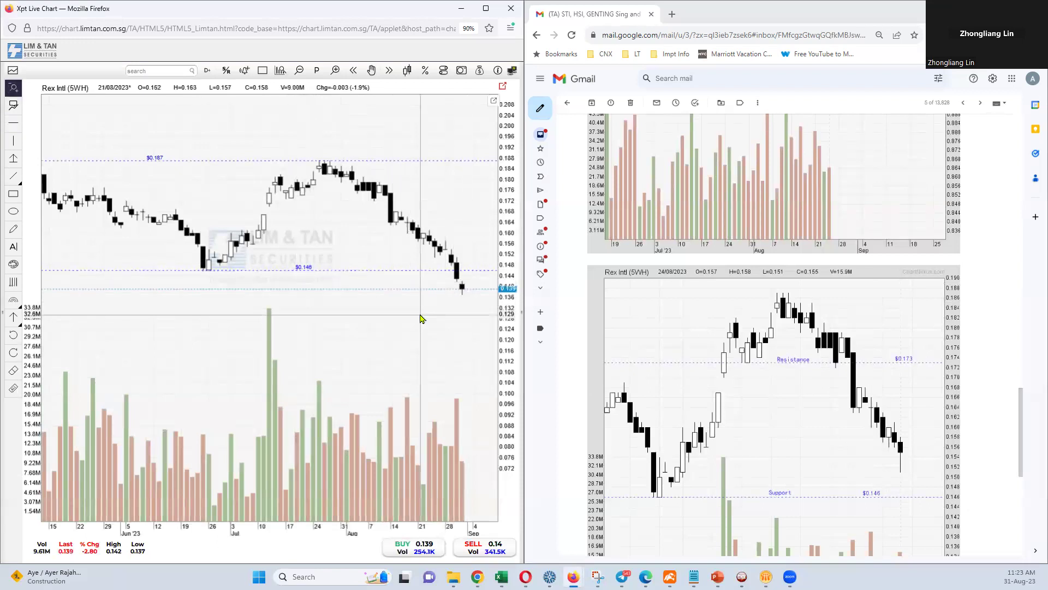
key(Escape)
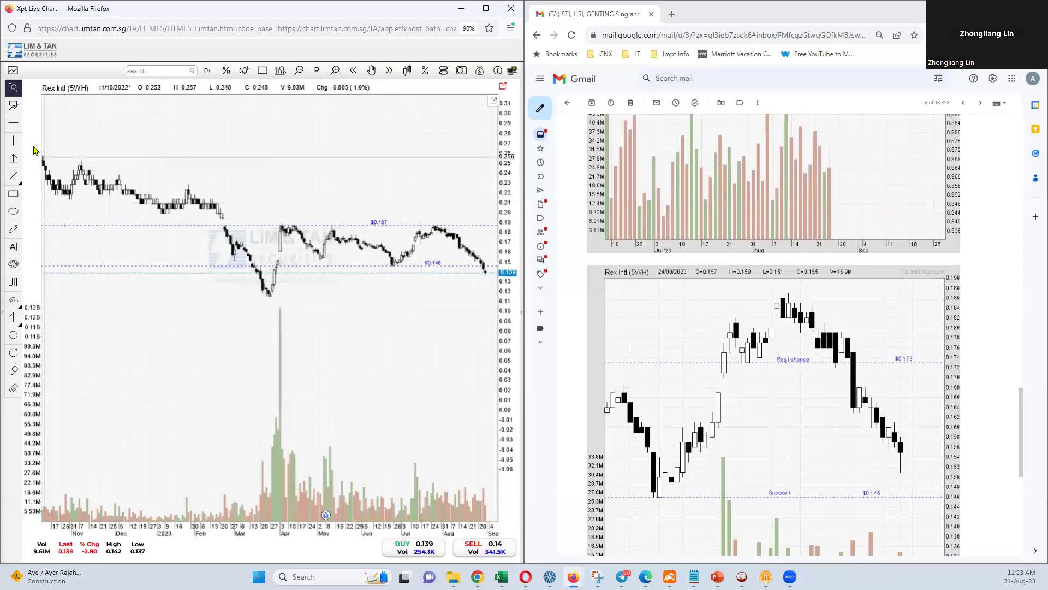
click(15, 126)
click(393, 295)
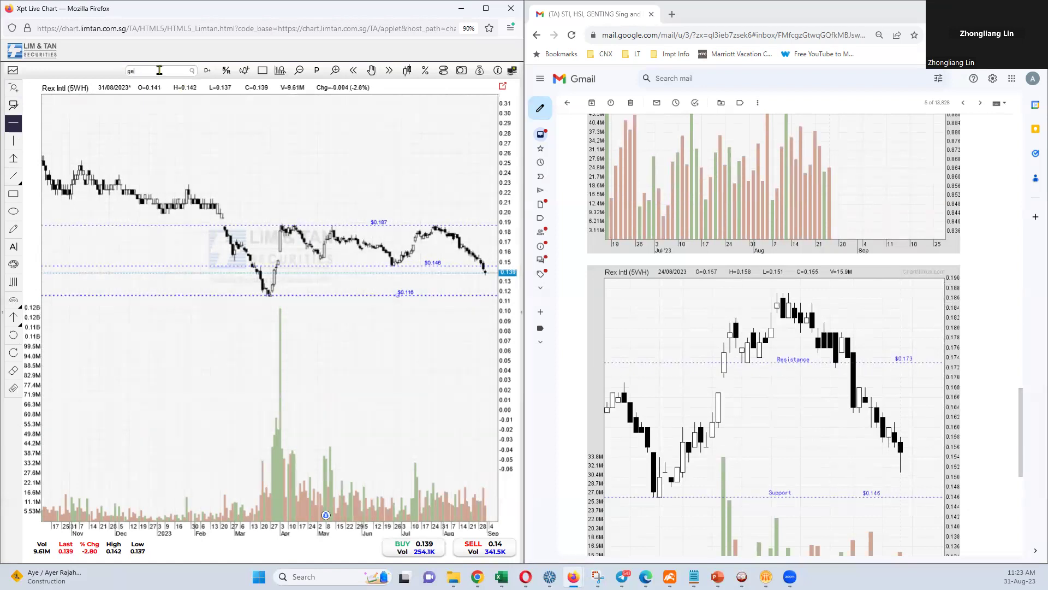
- Load Genting Sing (G13) from the 'genting' search and highlight 'follow through' in the report
text(nting)
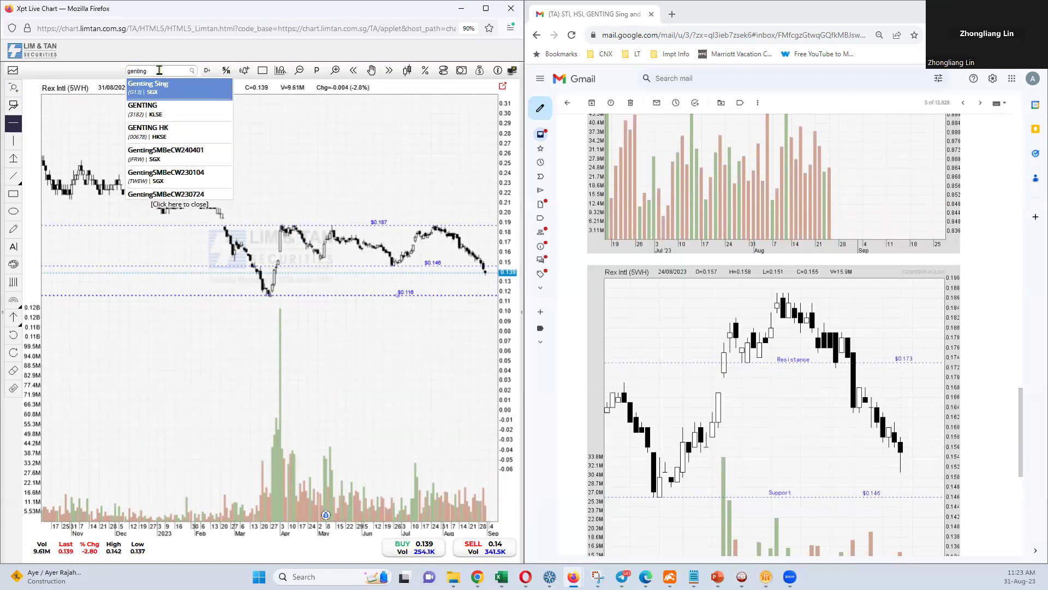
click(155, 96)
scroll(751, 300, down, 6)
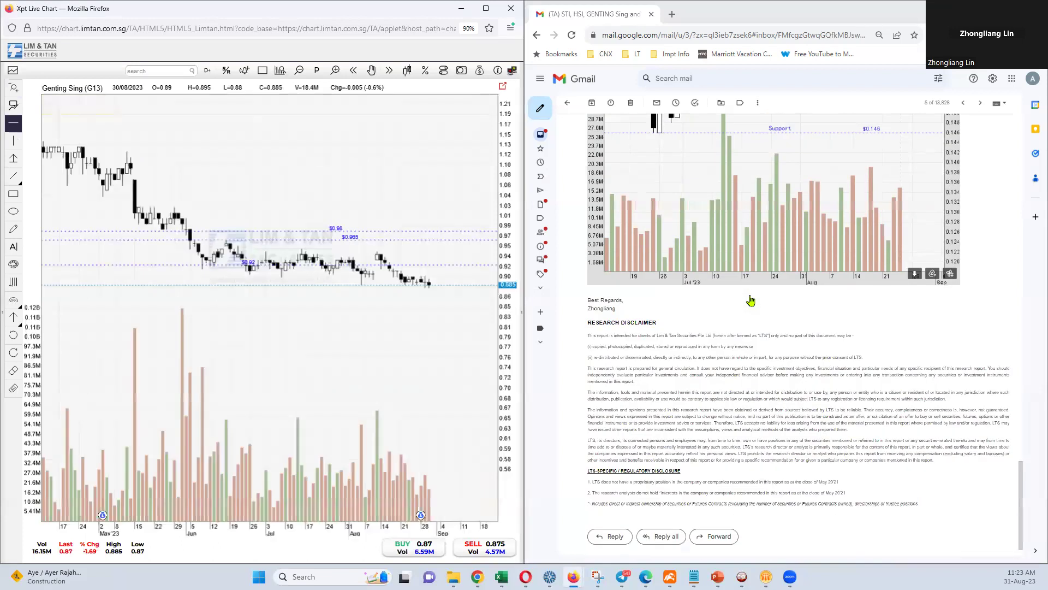
scroll(751, 300, up, 10)
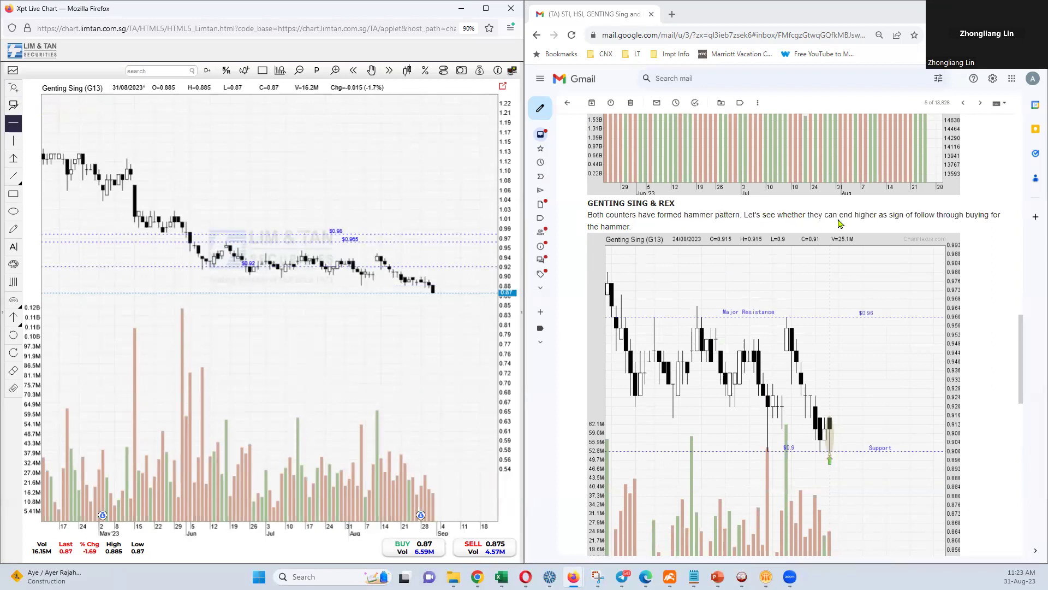
drag(915, 214, 963, 213)
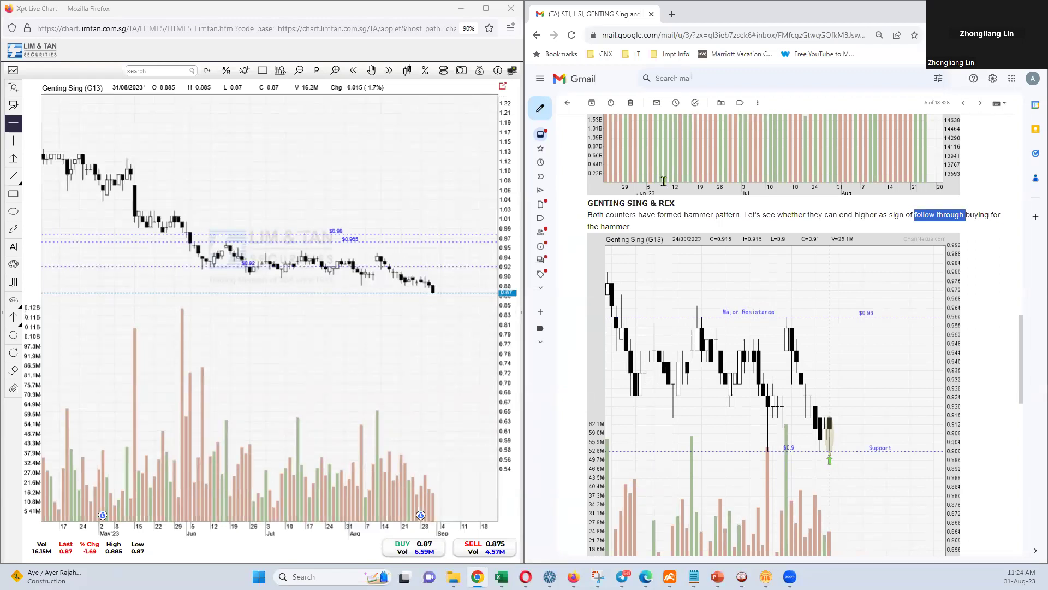
- Open the Aztech Gbl 28 Aug report from the inbox and scroll through it
click(566, 103)
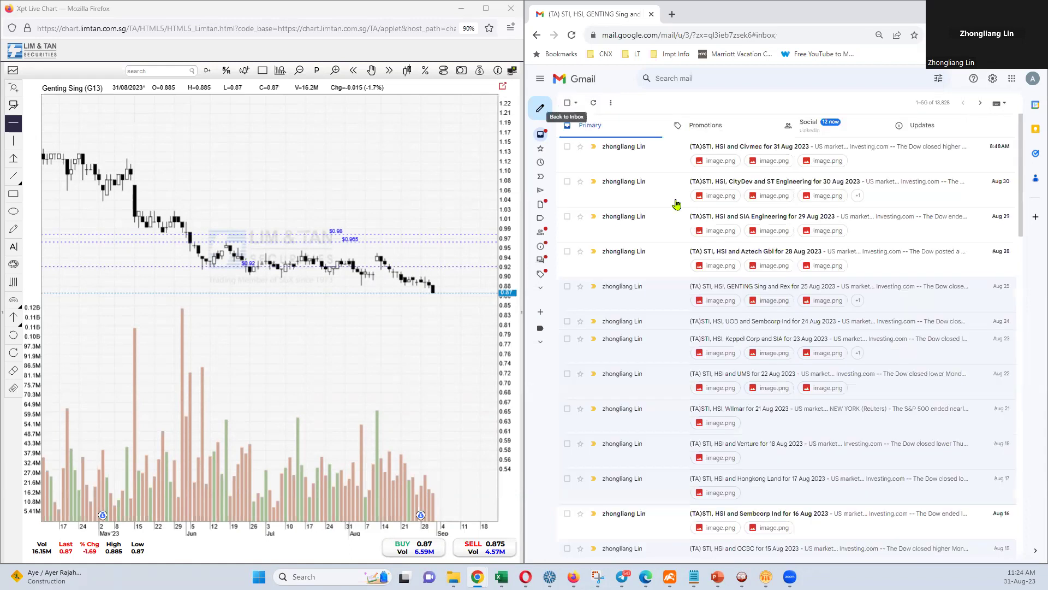
click(726, 259)
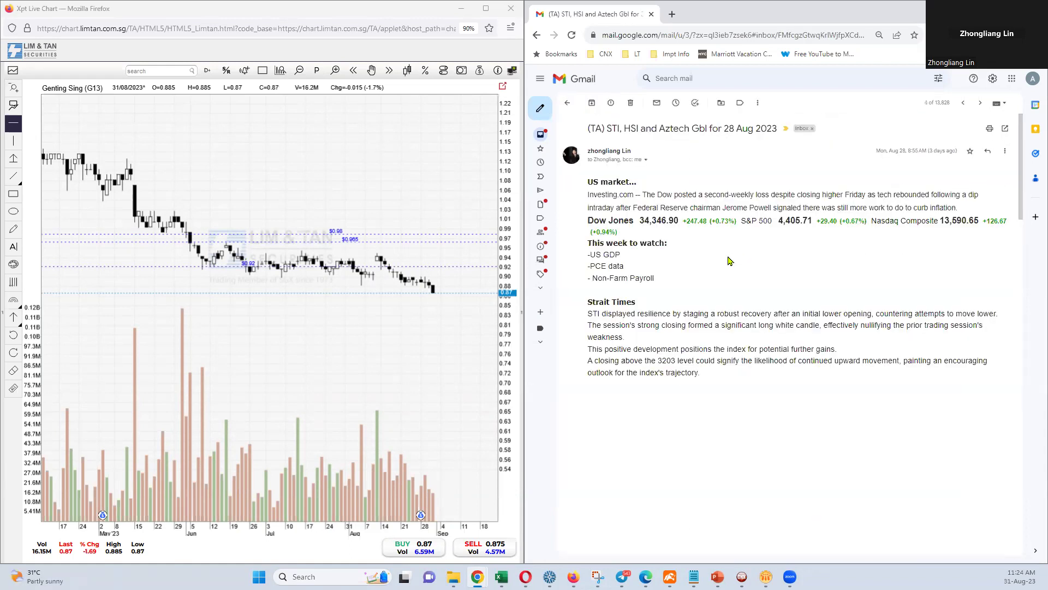
scroll(727, 262, down, 10)
scroll(727, 262, down, 9)
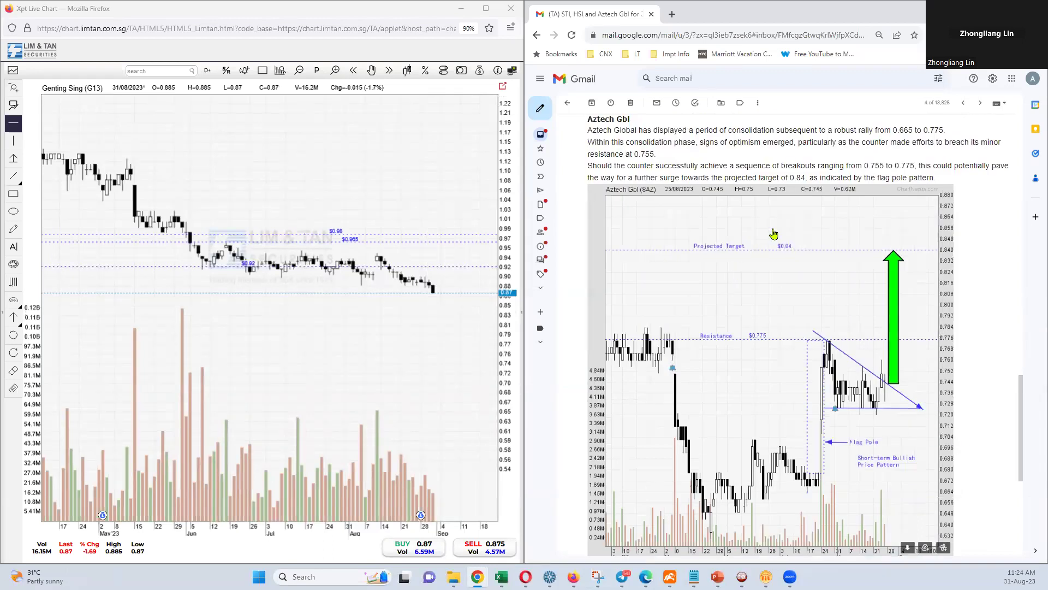
- Load Aztech Gbl (8AZ) via an 'aztec' search and zoom into May through September
click(168, 72)
text(azt)
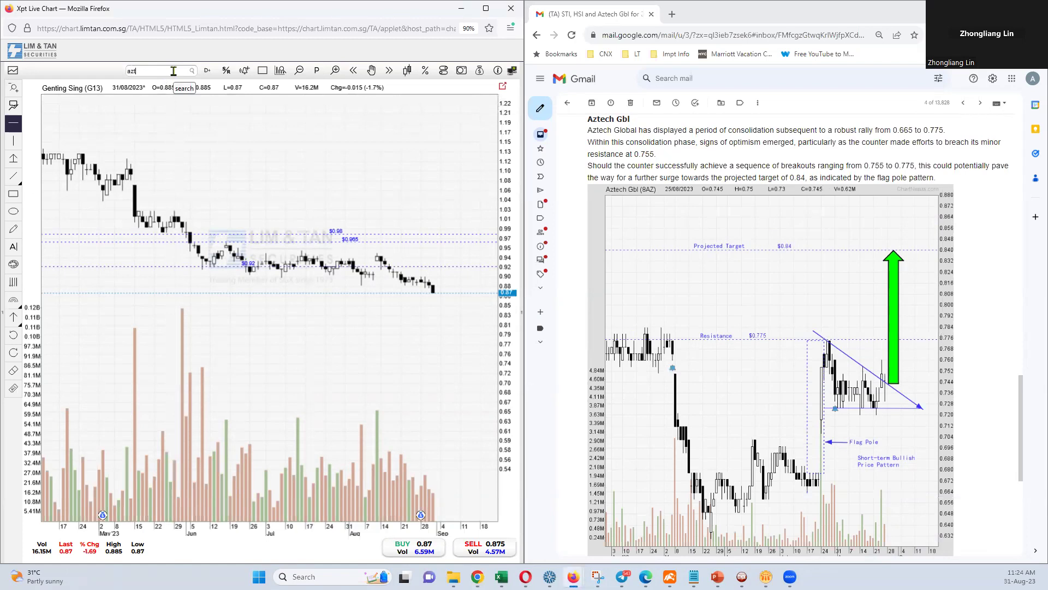
text(ech)
click(184, 96)
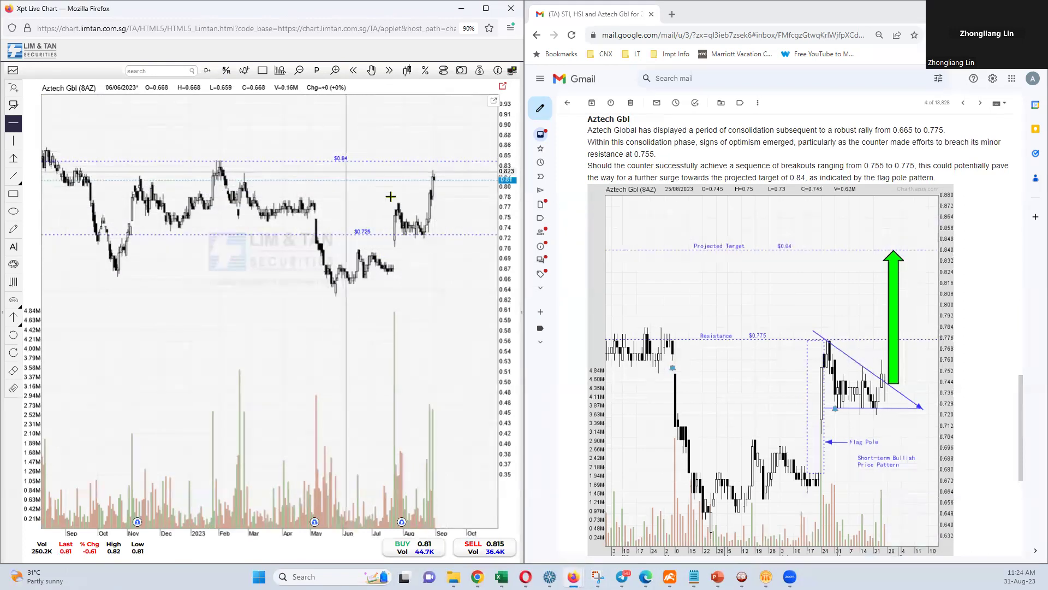
key(Escape)
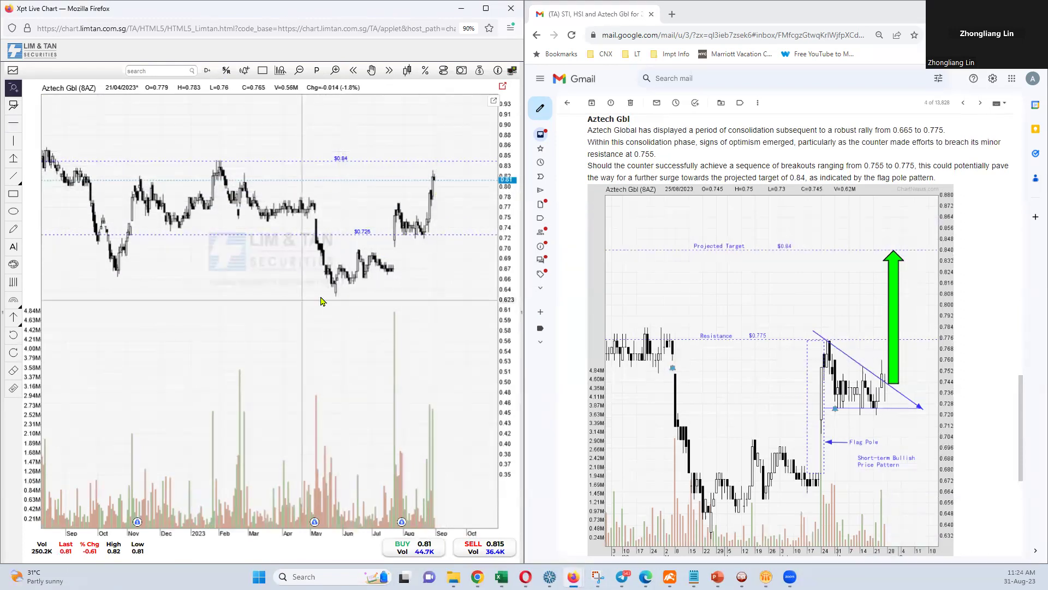
drag(316, 299, 467, 306)
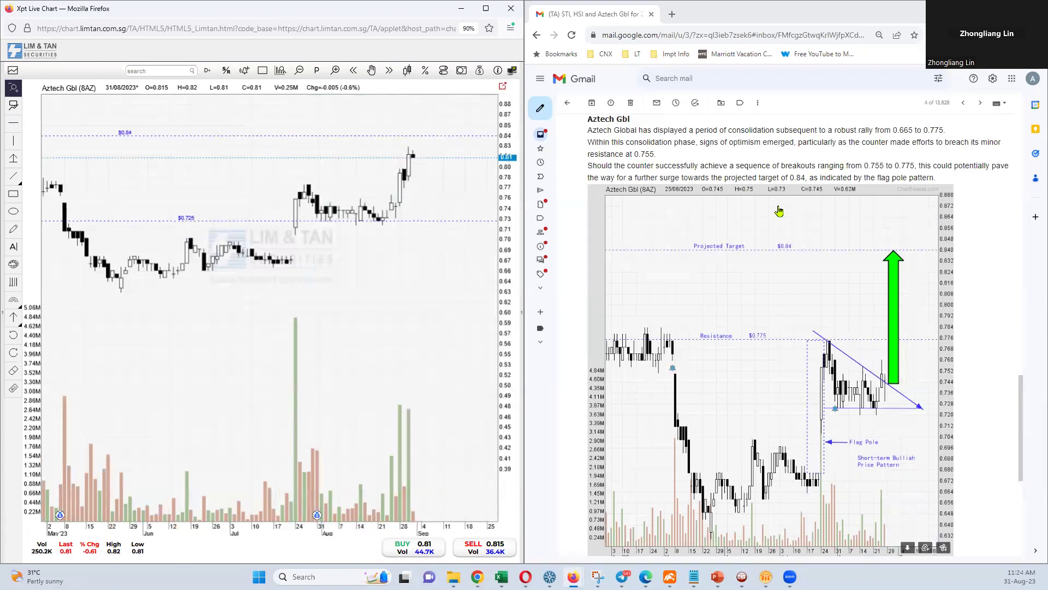
- Open the SIA Engineering 29 Aug report at its circled one-white-soldier chart
click(568, 103)
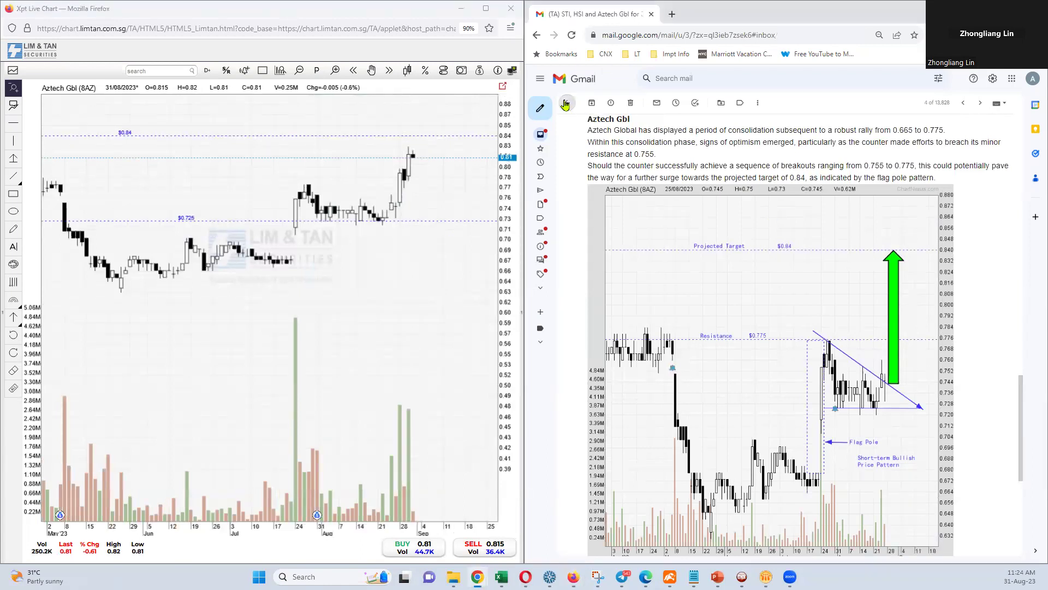
click(654, 221)
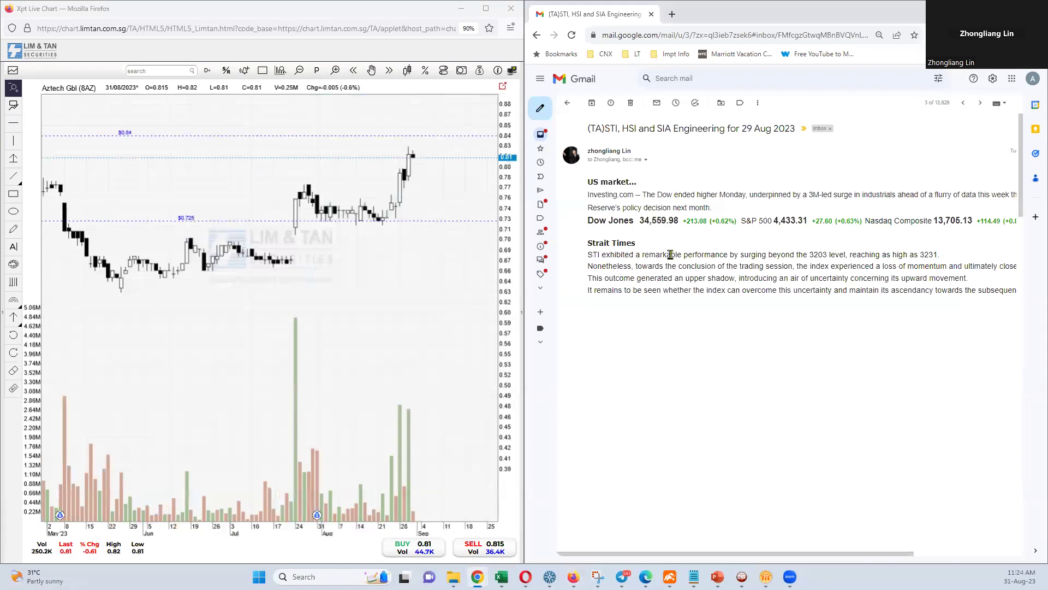
scroll(670, 256, down, 15)
scroll(671, 256, down, 8)
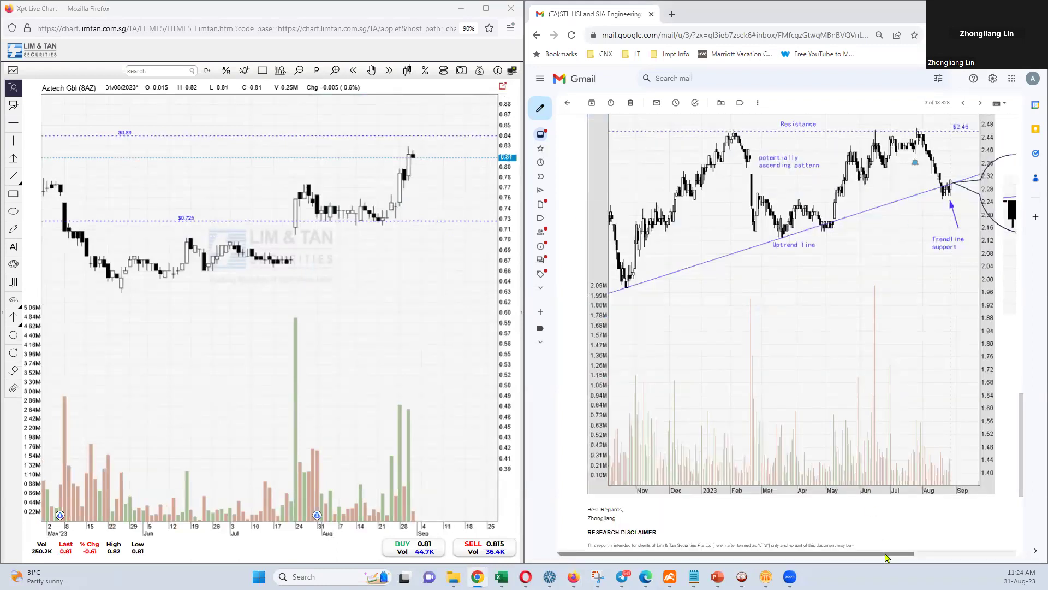
drag(885, 553, 954, 553)
scroll(920, 407, up, 1)
scroll(921, 406, up, 3)
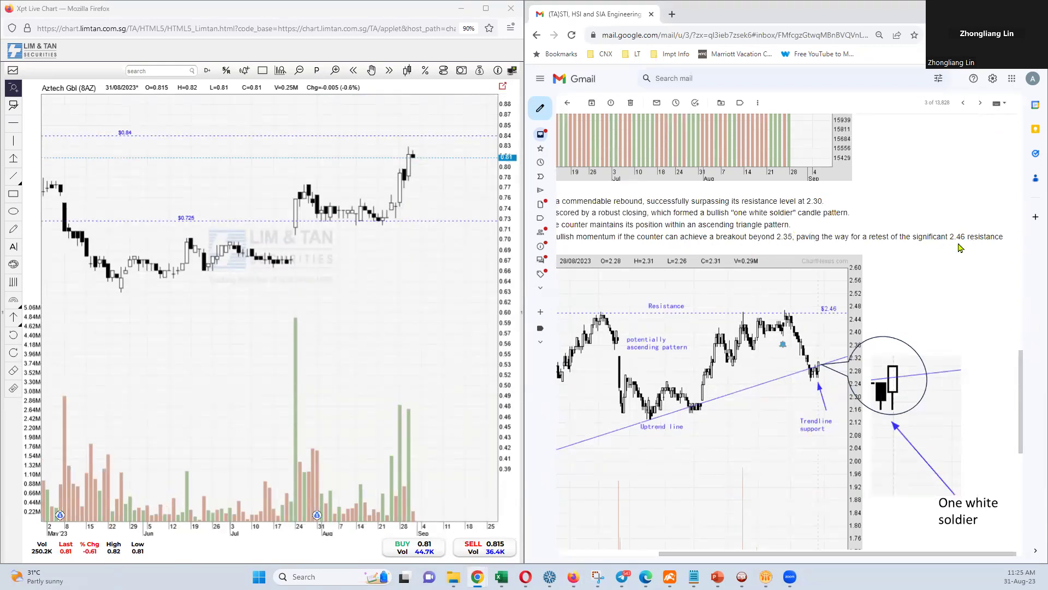
- Load SIA Engineering (S59) via 'sia en', zoom to March–October 2023, and select the horizontal-line tool
click(162, 71)
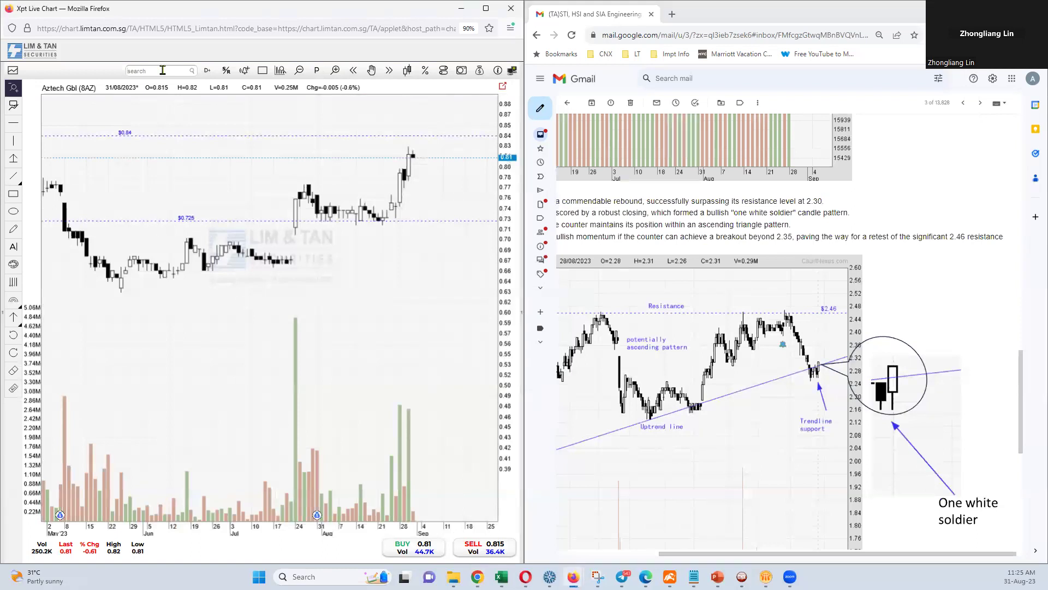
text(sia)
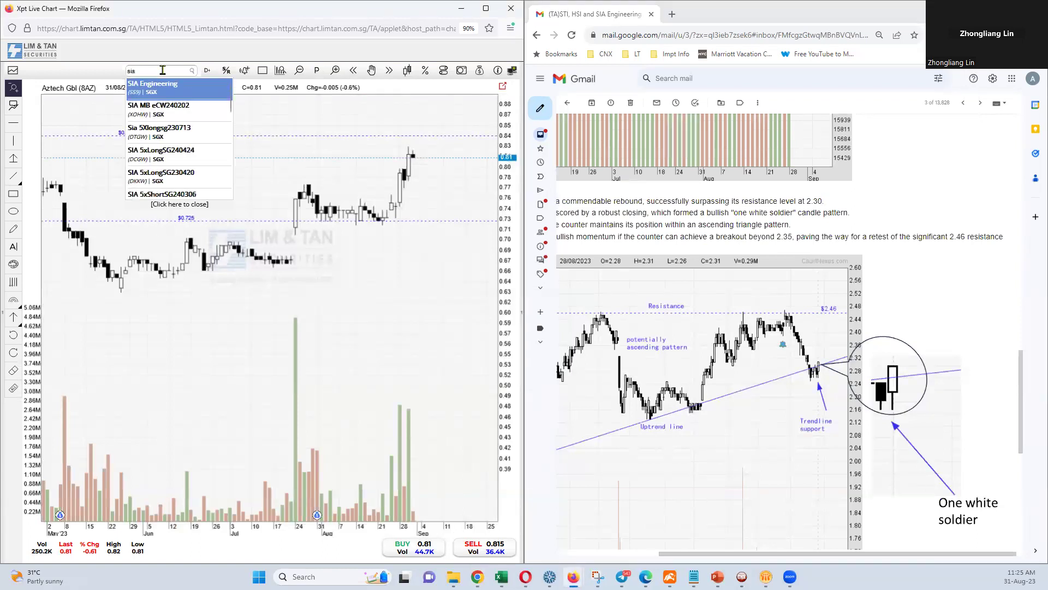
text( en)
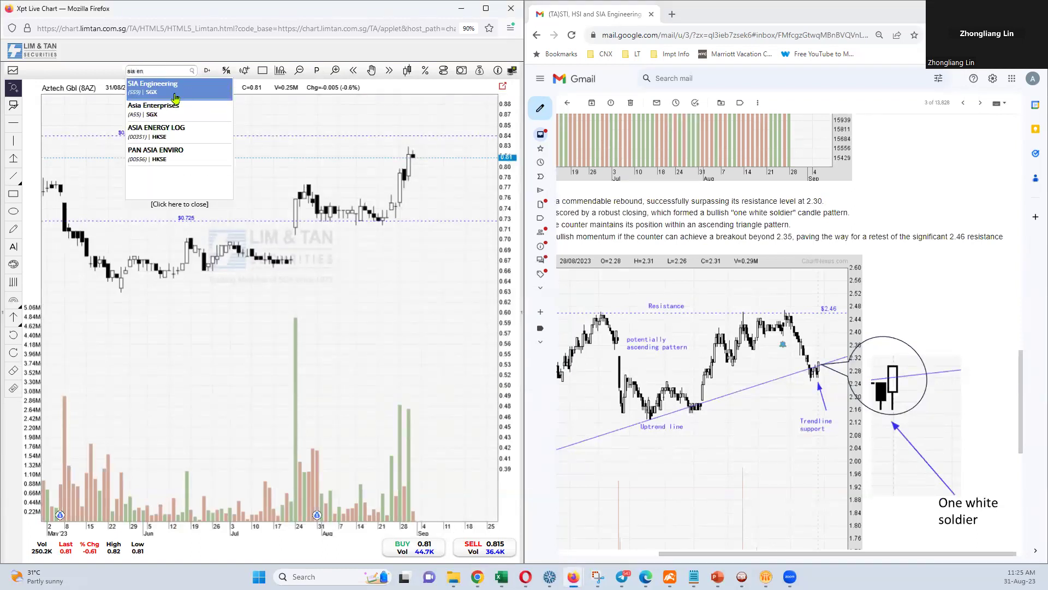
key(Return)
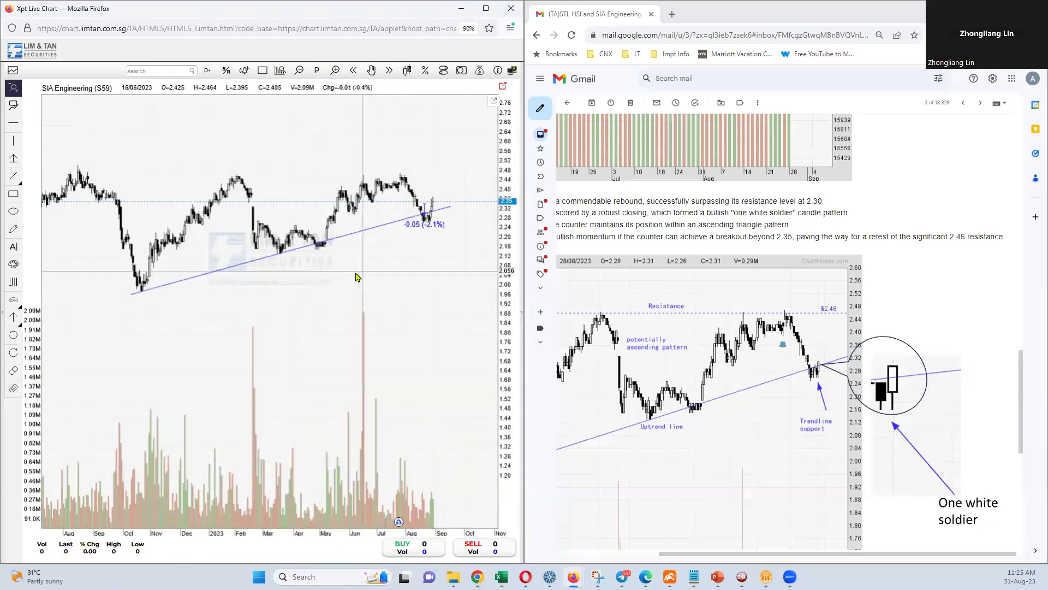
drag(289, 245, 481, 249)
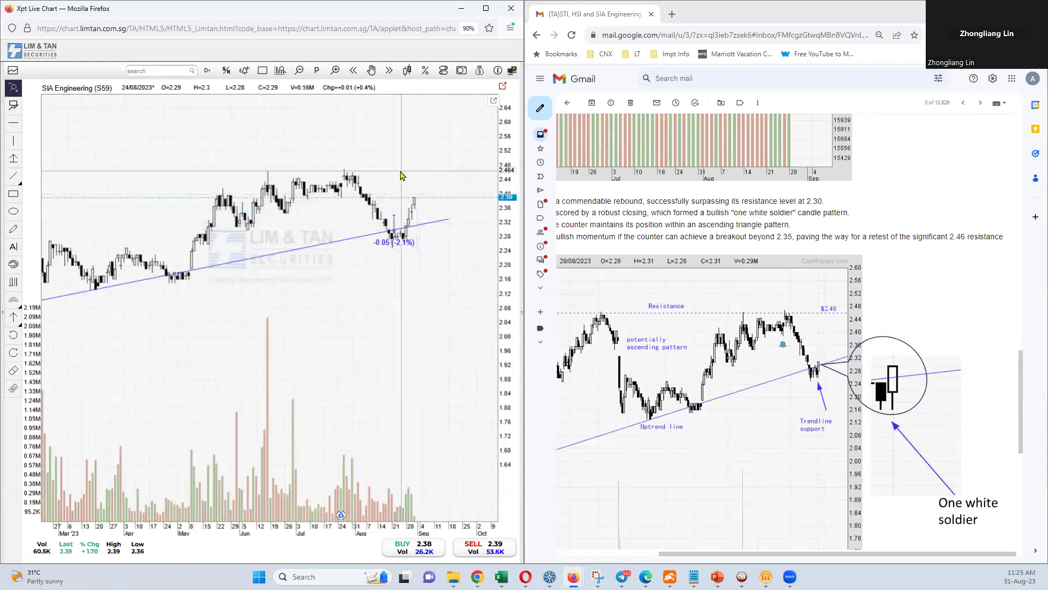
key(h)
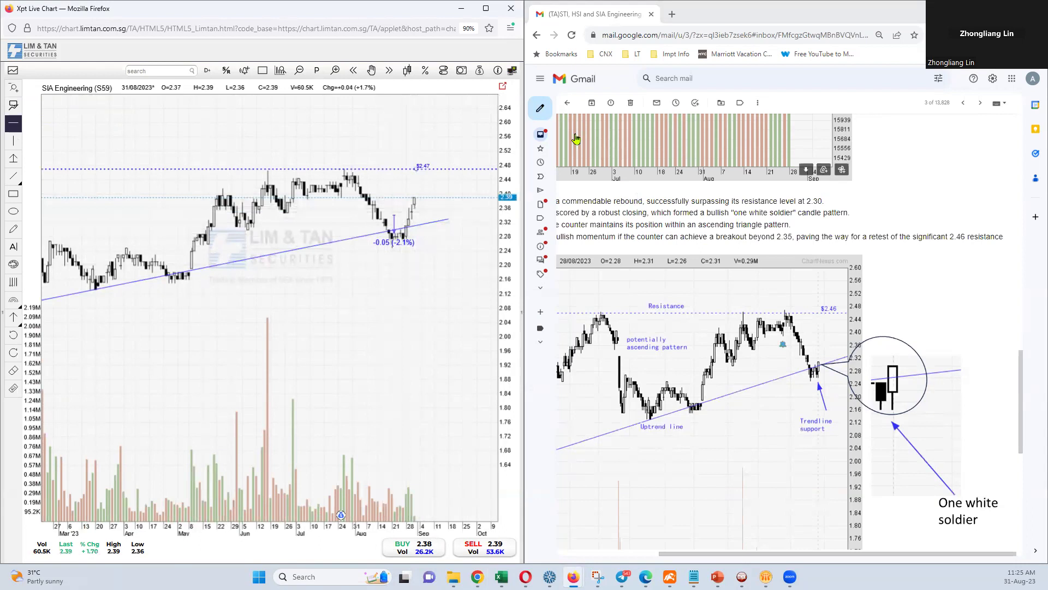
- Open the 30 Aug CityDev and ST Engineering report down to its ST Engineering section
click(568, 103)
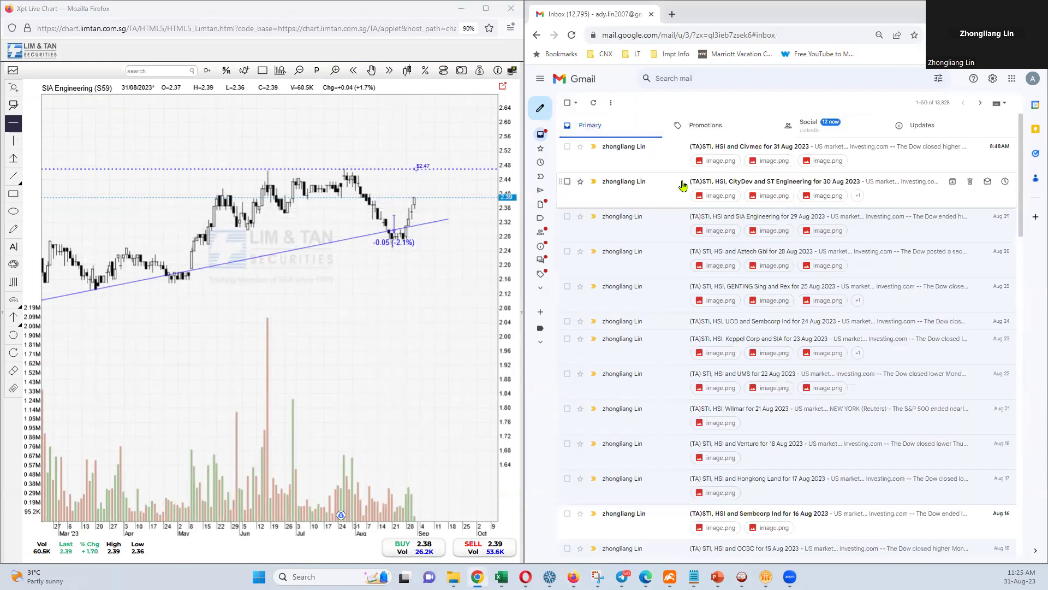
click(682, 185)
scroll(682, 301, down, 5)
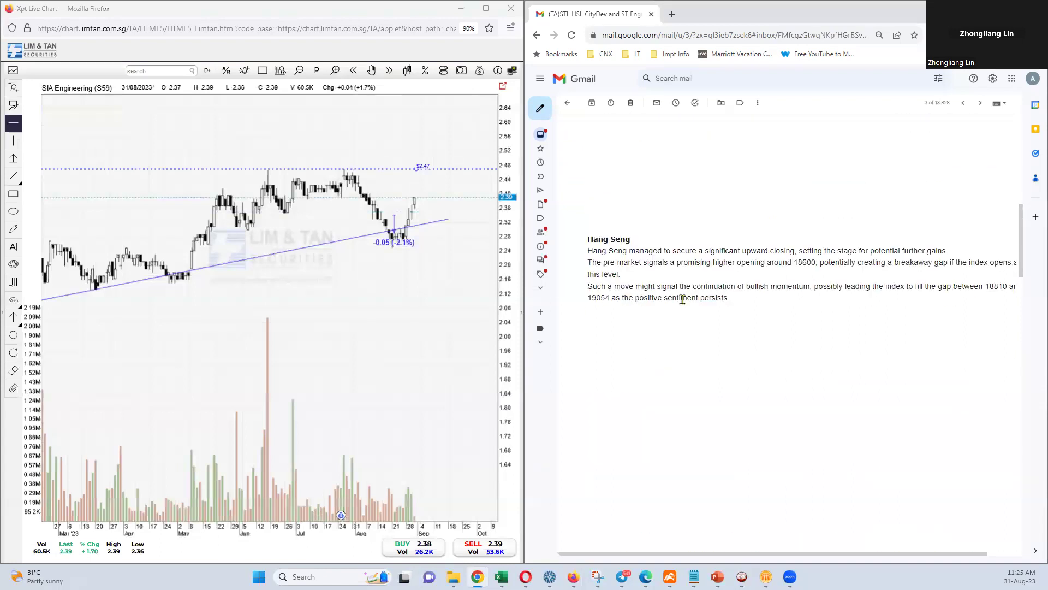
scroll(682, 299, down, 10)
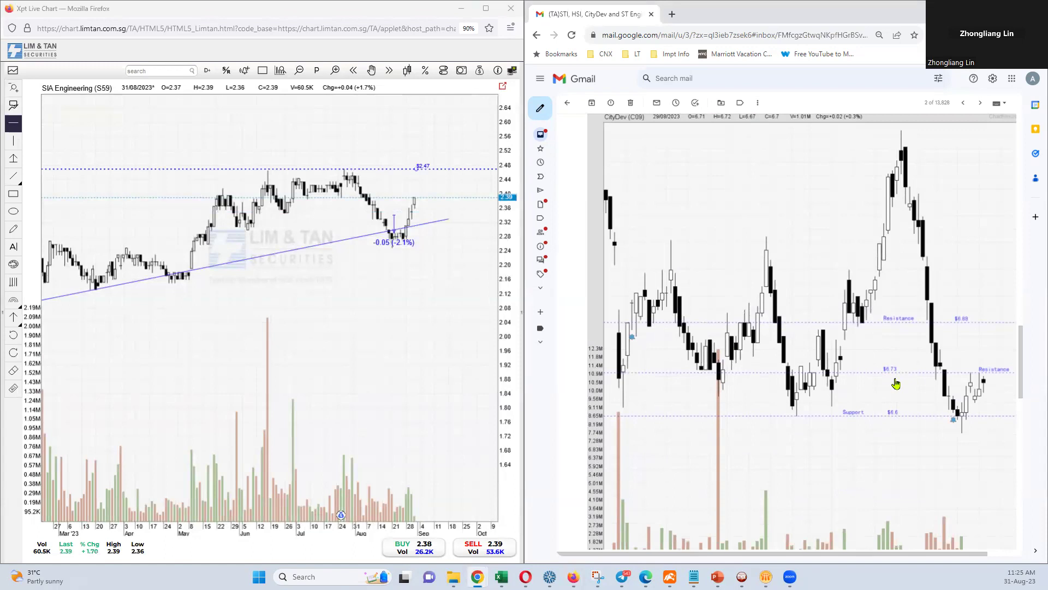
scroll(896, 383, down, 10)
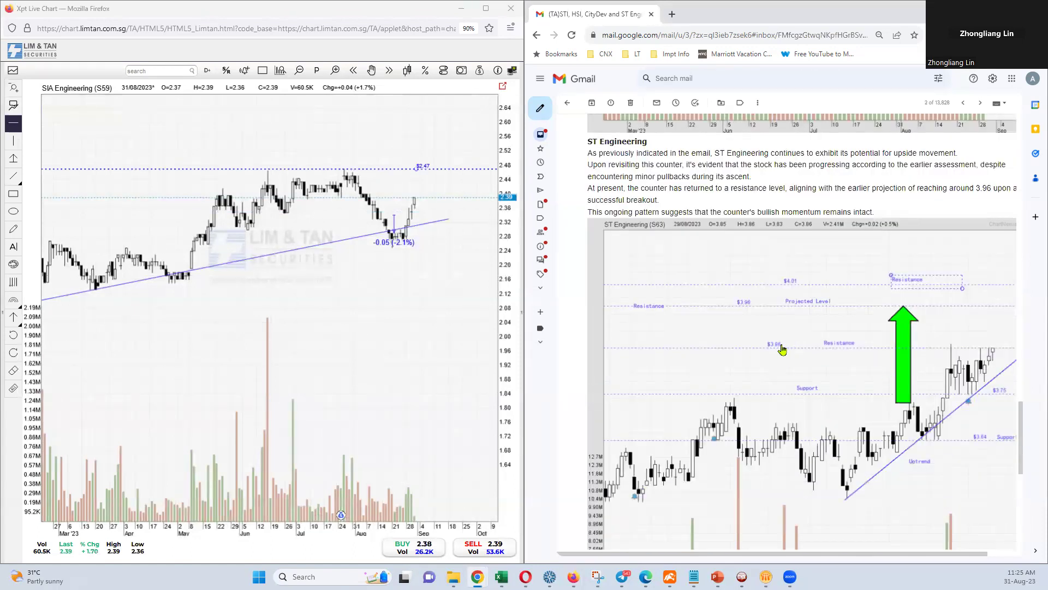
- Load the CityDev (C09) chart by searching 'citydev', then zoom in and back out
click(149, 70)
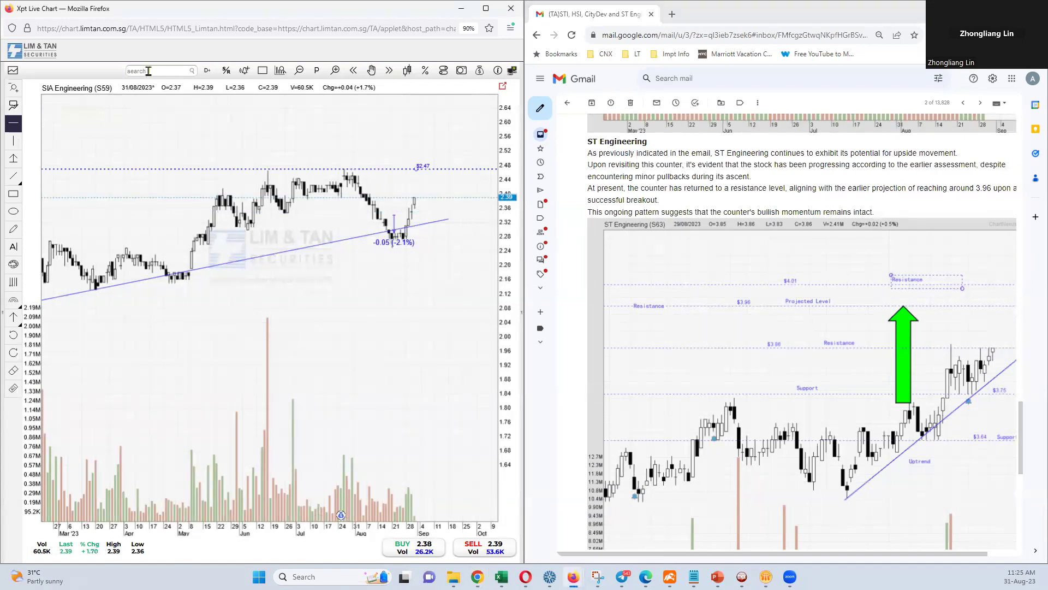
text(citydv)
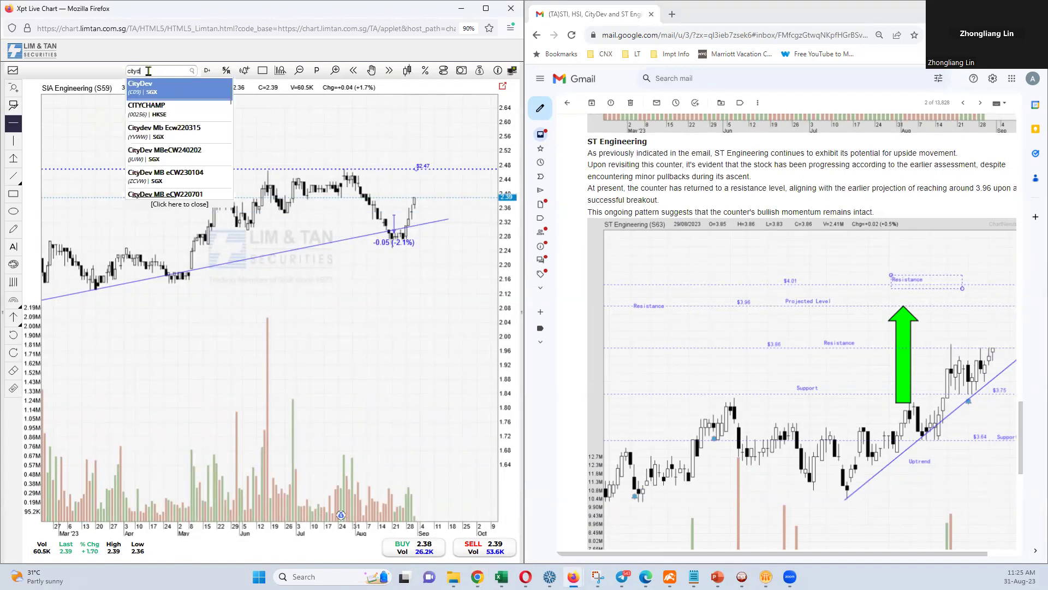
text(v)
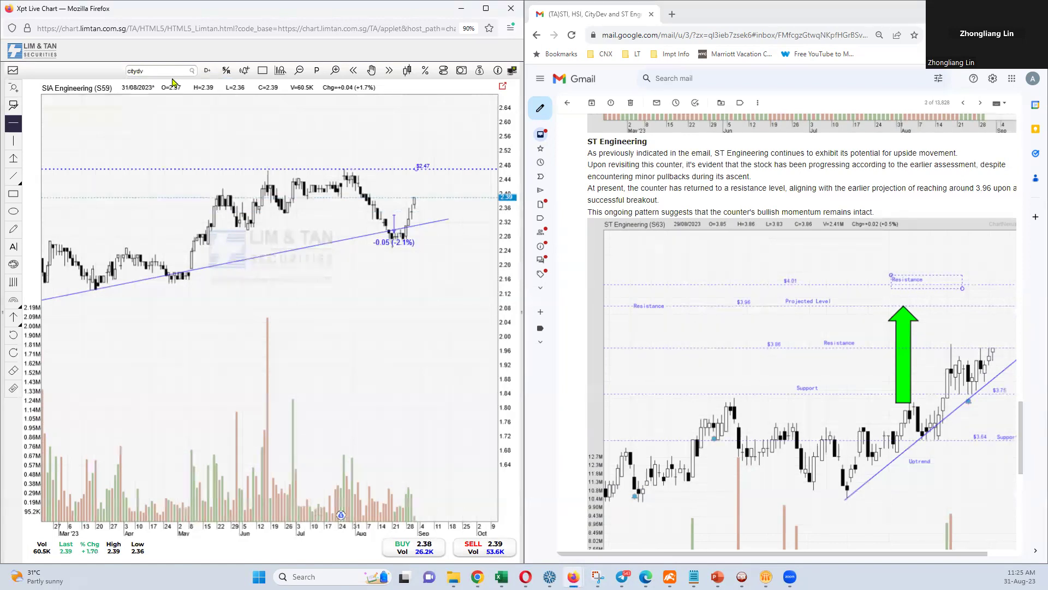
key(Return)
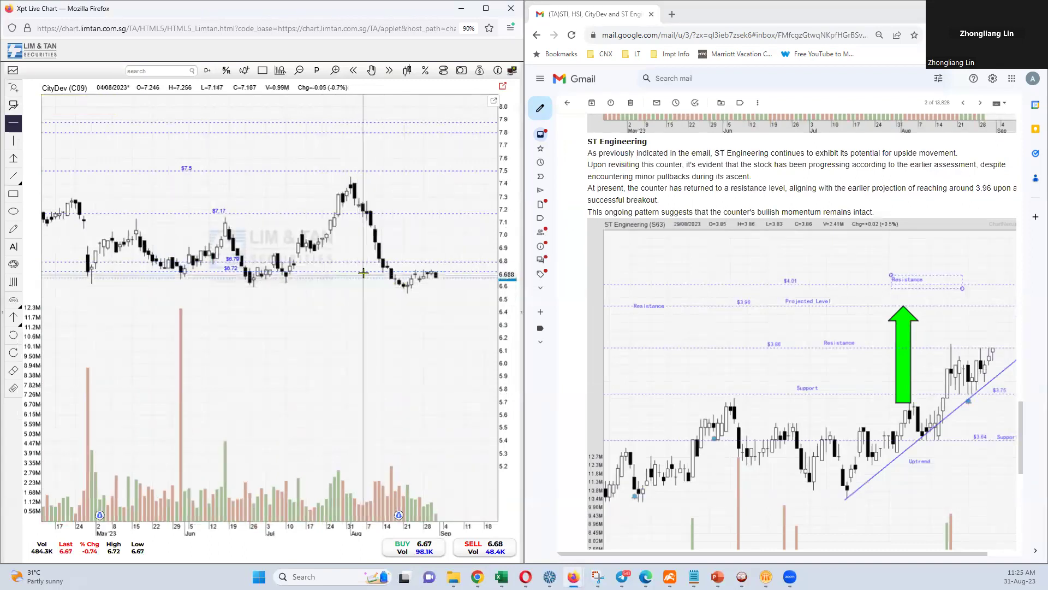
scroll(417, 299, up, 3)
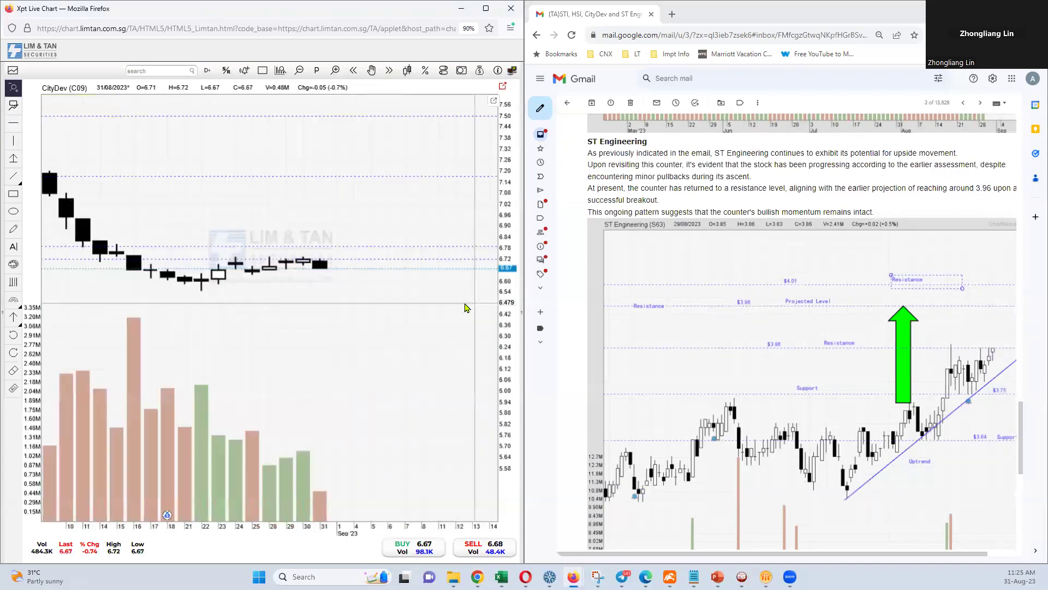
scroll(349, 307, down, 3)
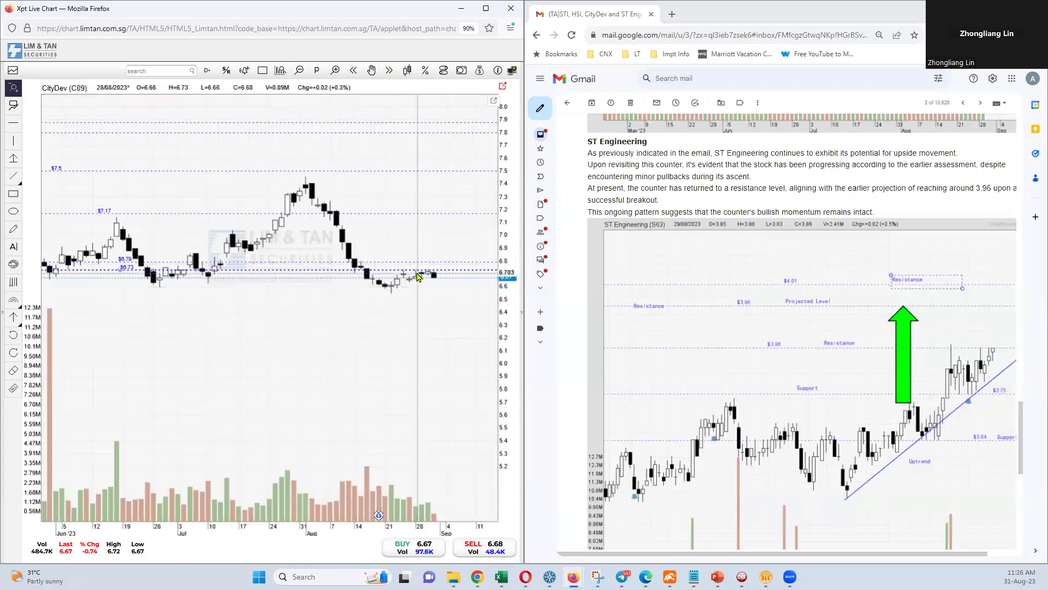
click(157, 70)
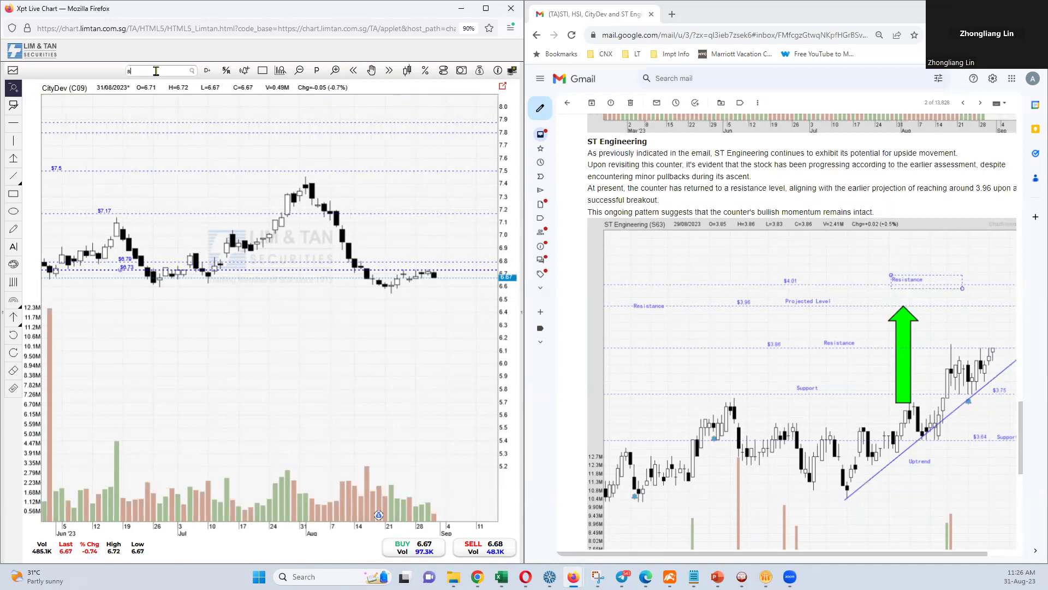
- Search 'st eng' and load the ST Engineering (S63) chart
text(st eng)
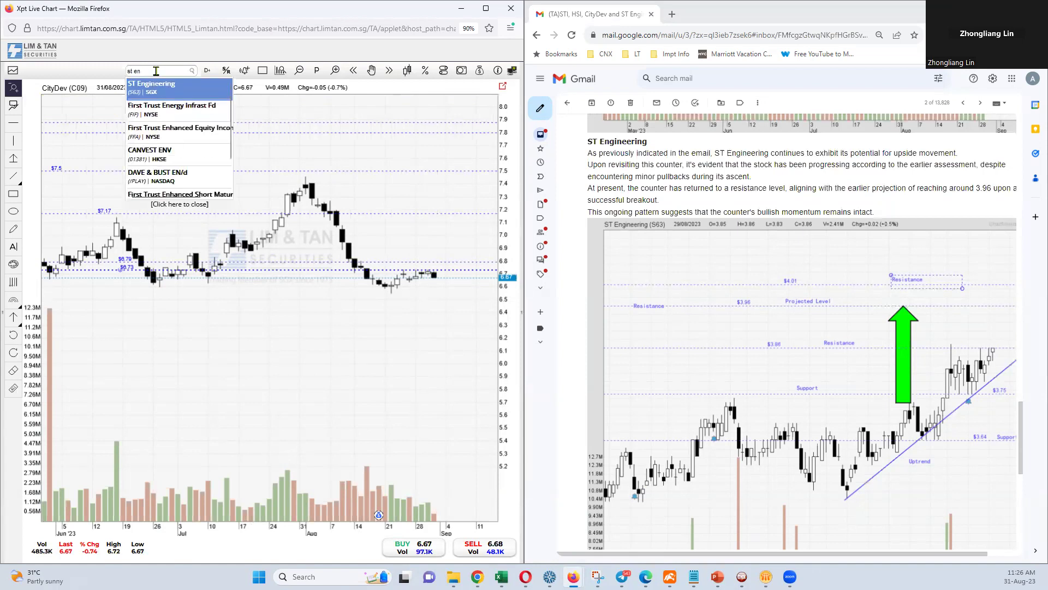
click(180, 92)
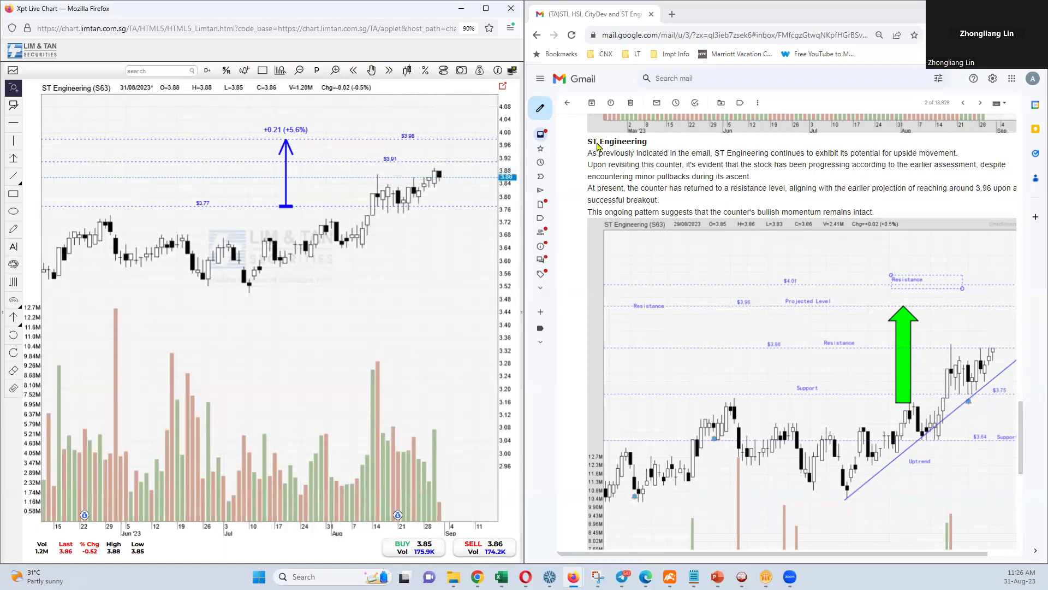
- Open the '(TA)STI, HSI and Civmec for 31 Aug 2023' email at its Civmec section
click(568, 102)
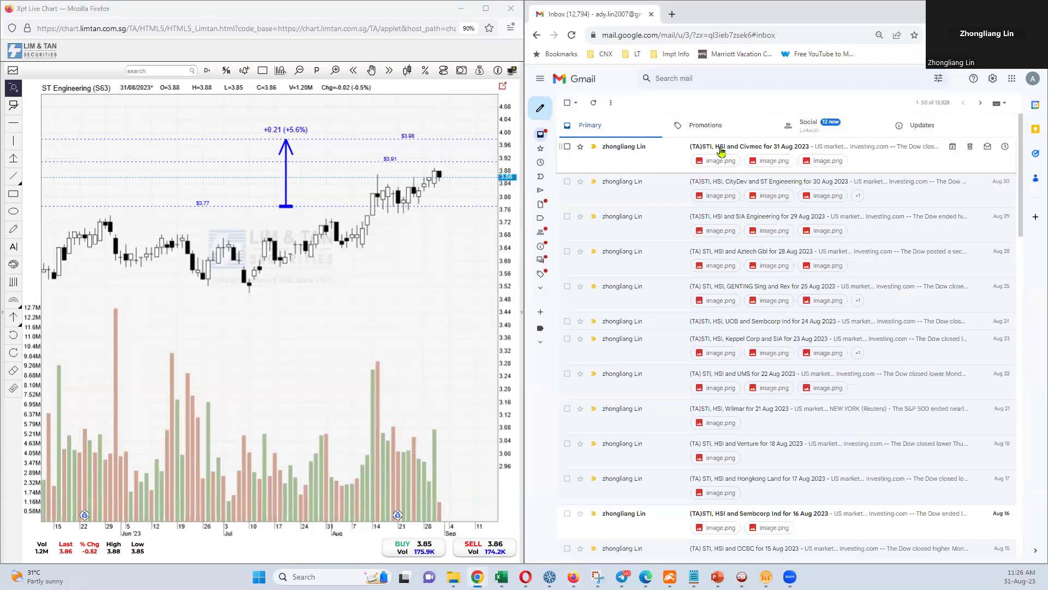
click(718, 149)
scroll(696, 238, down, 5)
scroll(696, 239, down, 3)
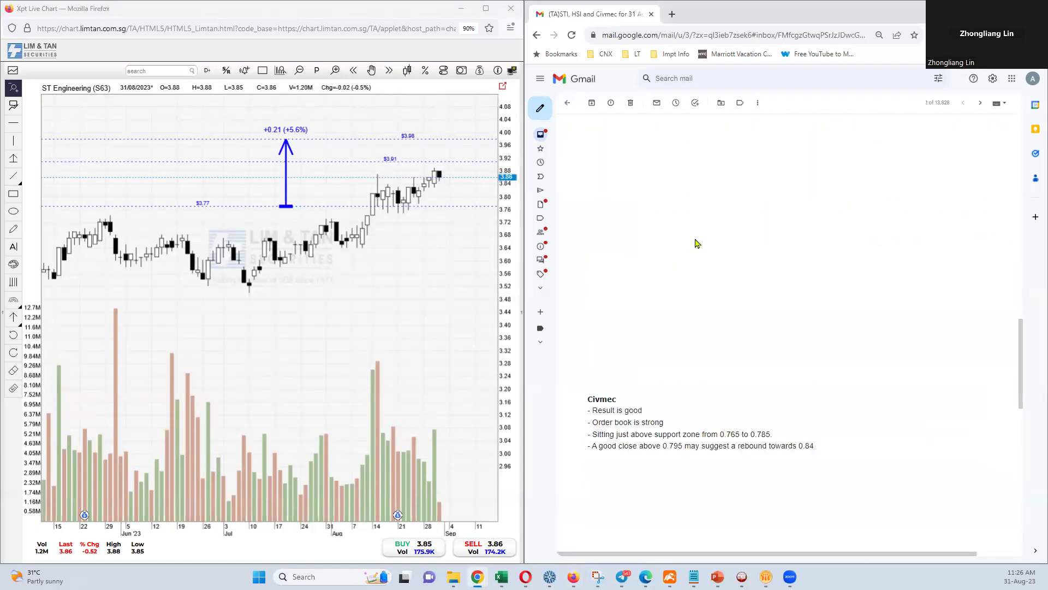
scroll(696, 244, down, 5)
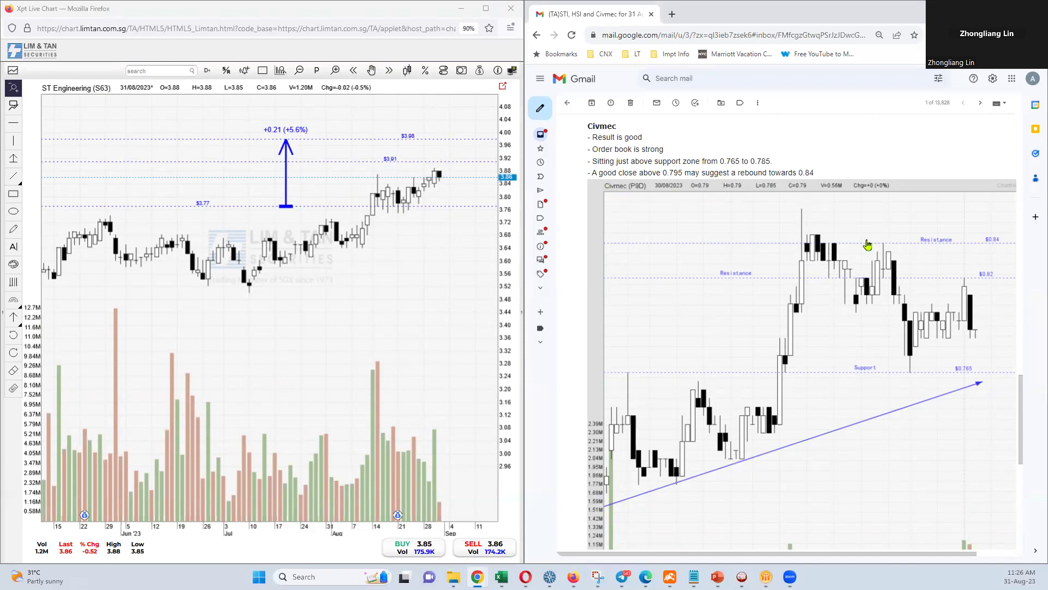
- Search 'civme' in the chart and load Civmec (P9D)
click(176, 70)
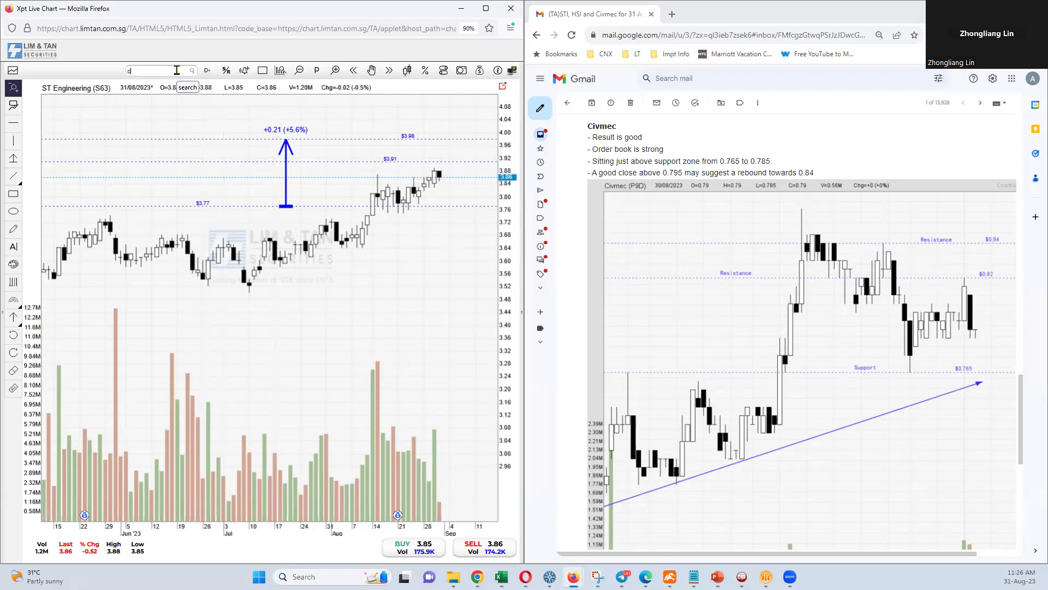
text(civmec)
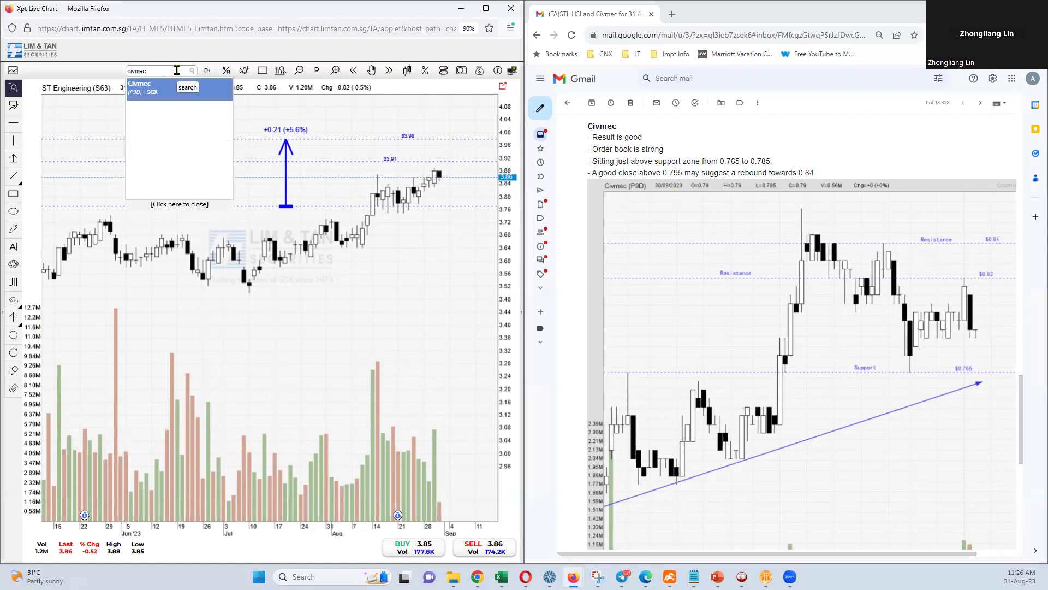
key(Return)
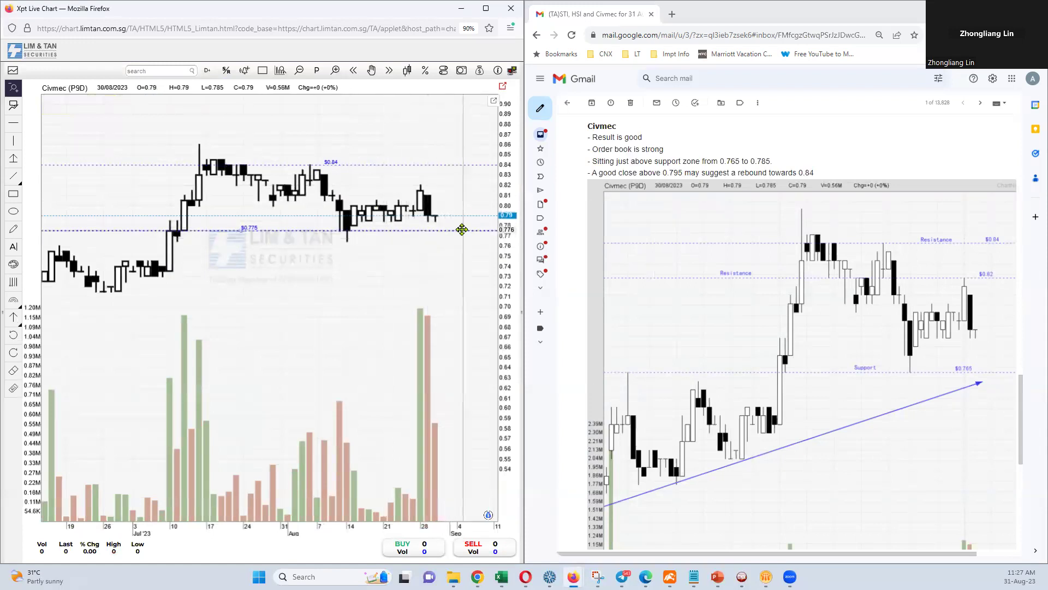
- View Civmec's dividend details, maximize the chart window, and zoom into late June through August
click(489, 516)
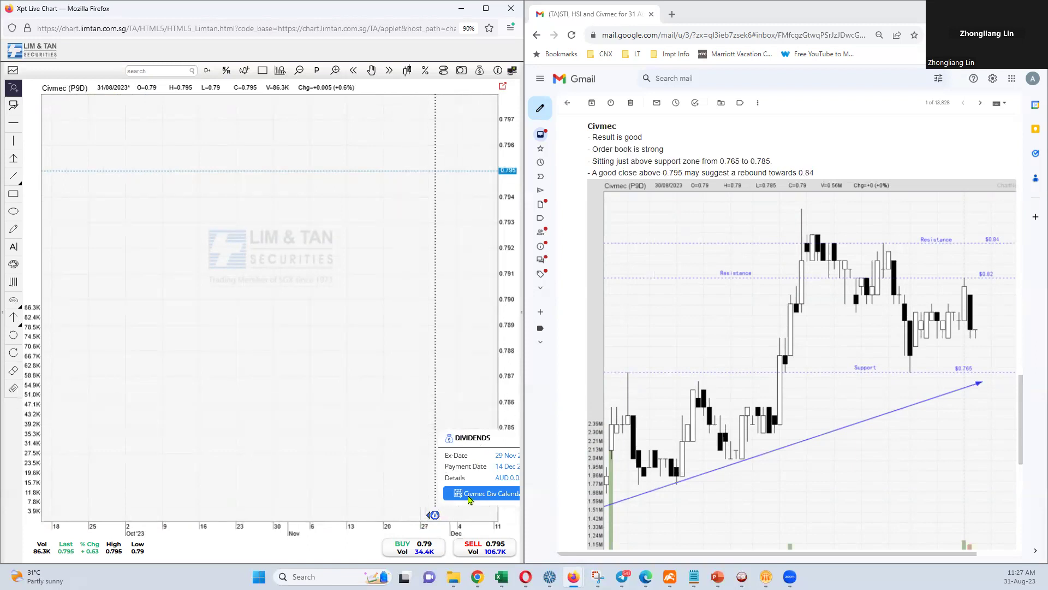
click(485, 8)
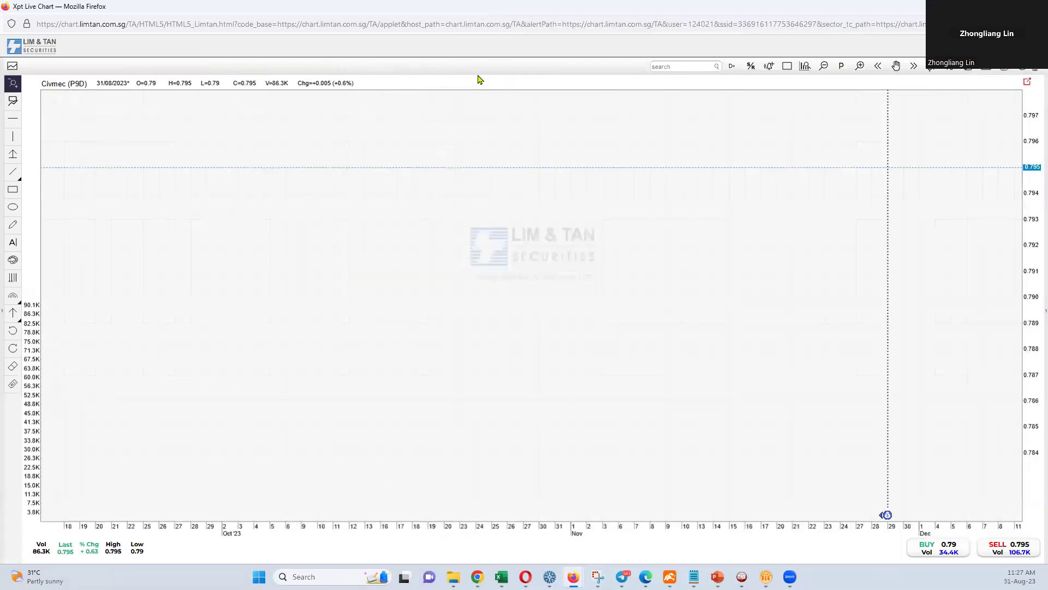
click(886, 515)
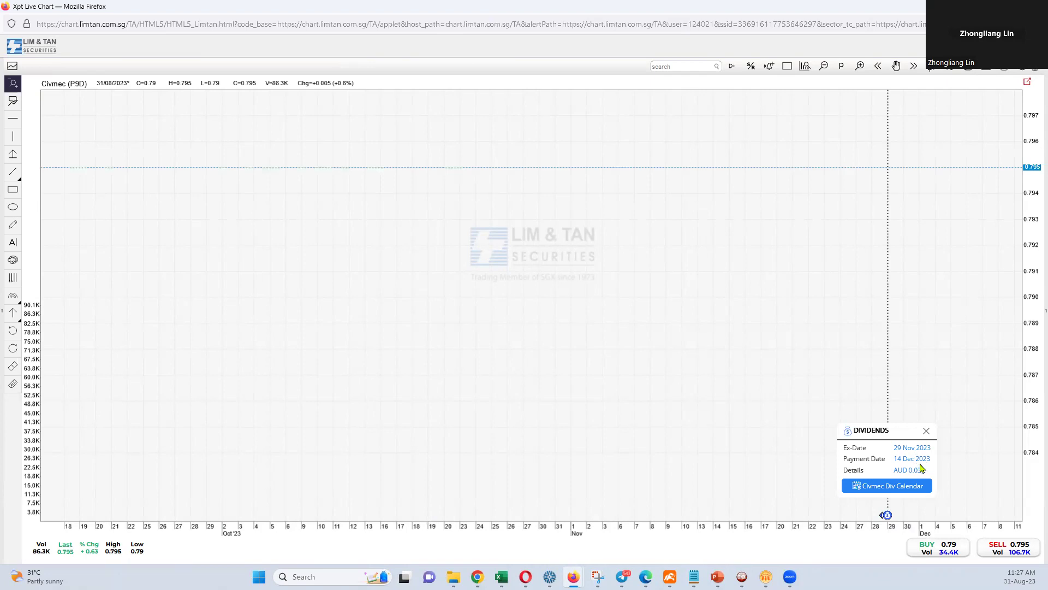
click(926, 431)
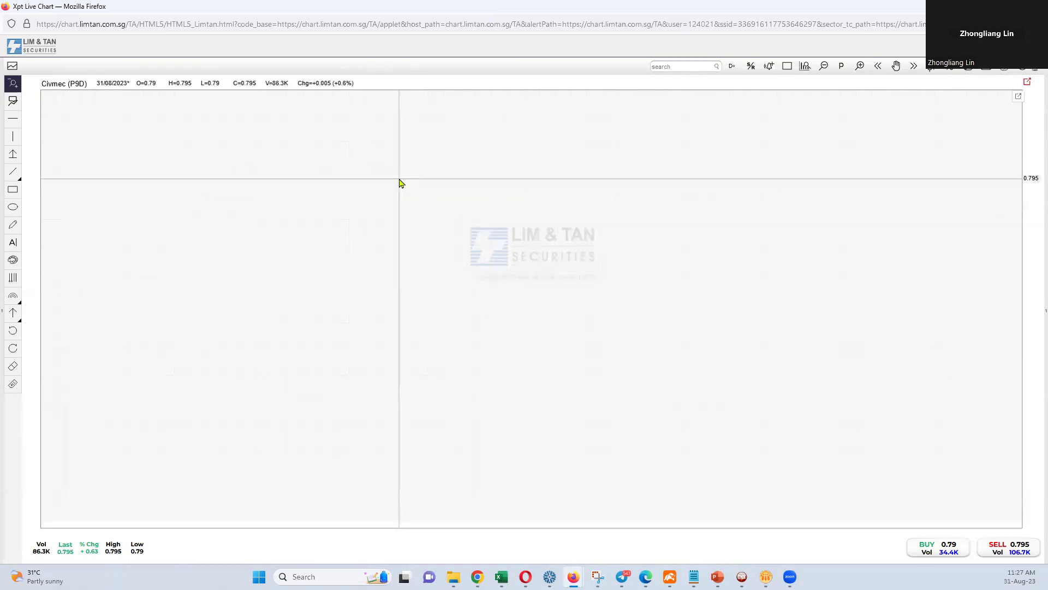
drag(345, 276, 704, 314)
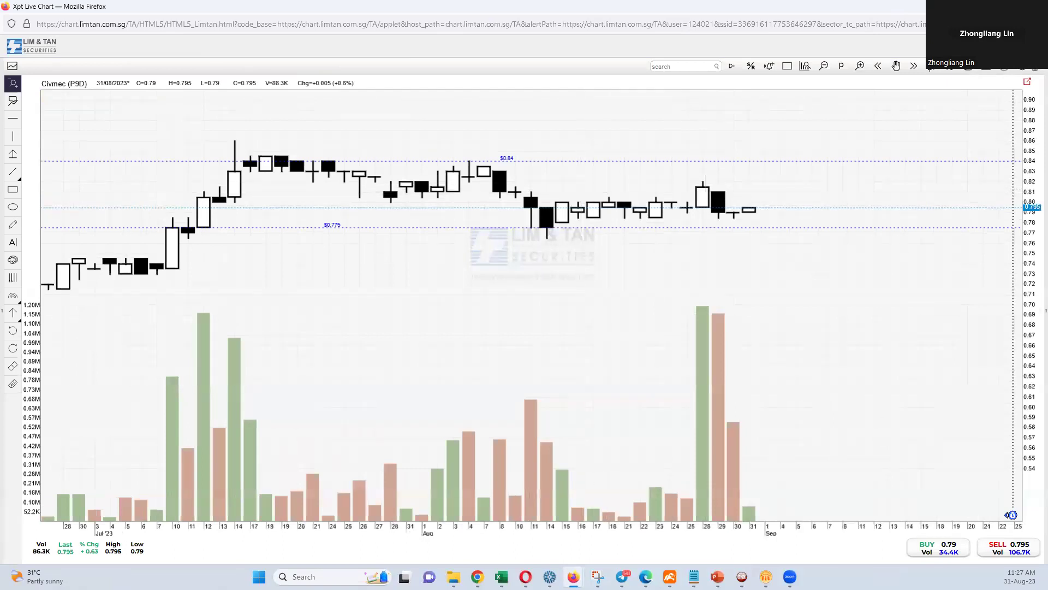
- Restore the Civmec chart window and snap it left beside the Gmail 31 Aug report
key(super+Down)
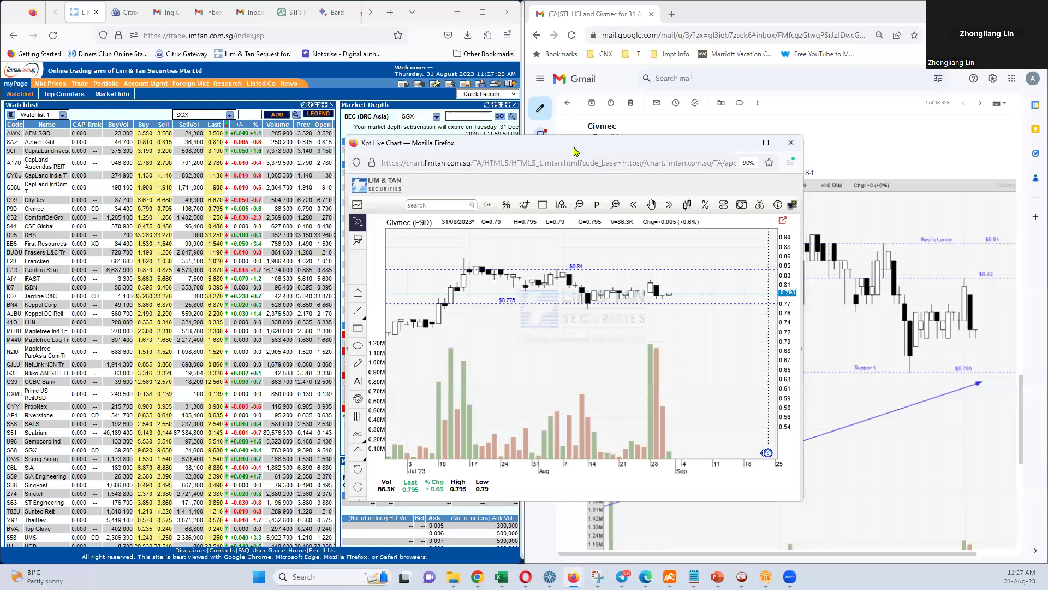
key(super+Left)
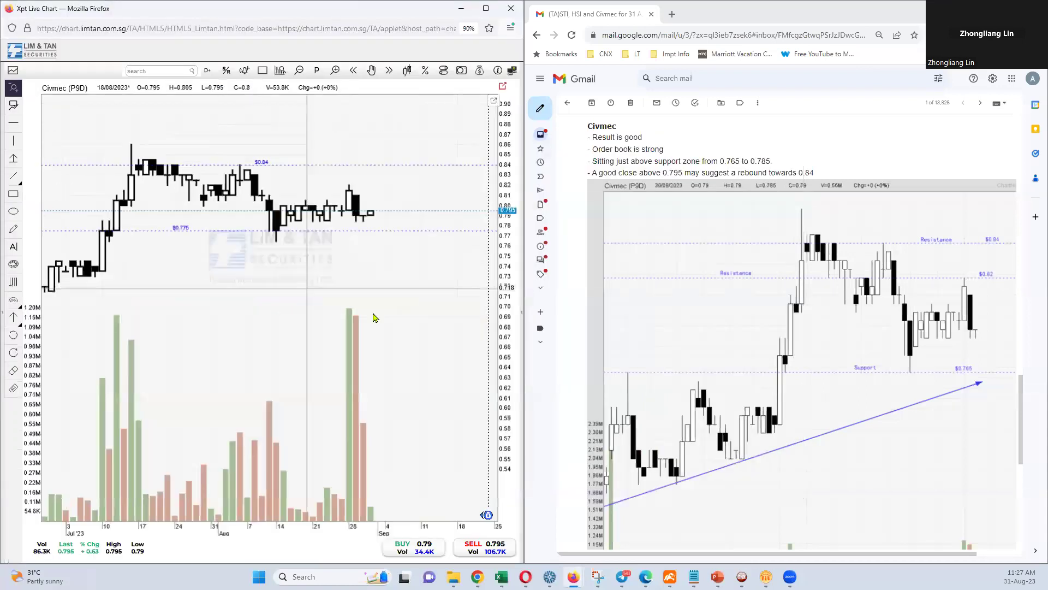